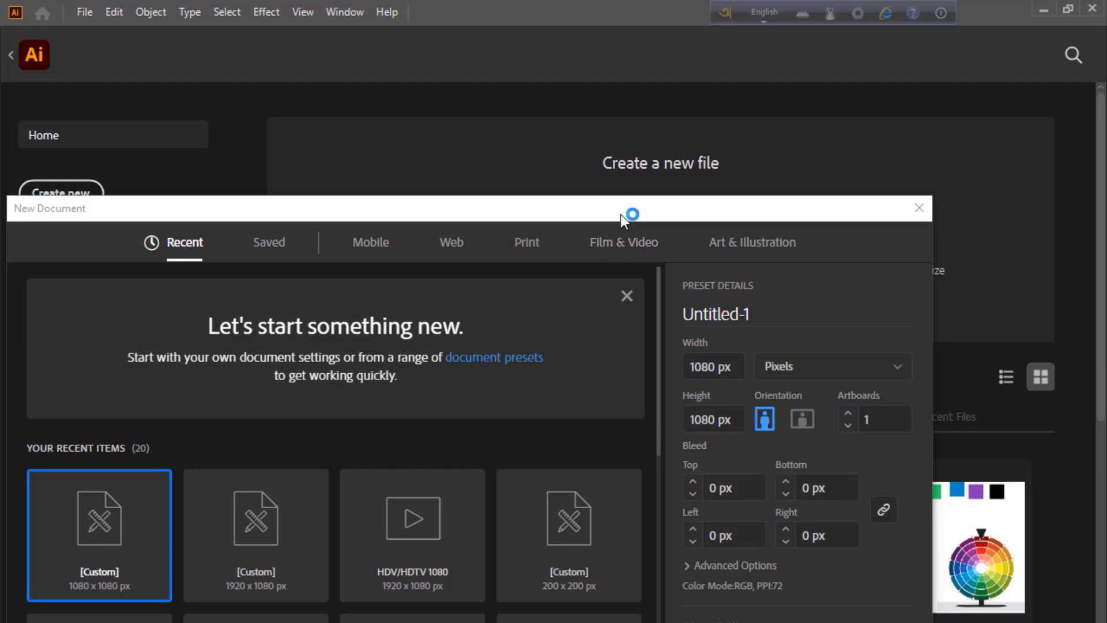
Create a landscape document with an 820 × 312 px artboard.
mouse_move(620, 213)
mouse_down()
mouse_move(365, 138)
mouse_move(296, 99)
mouse_up()
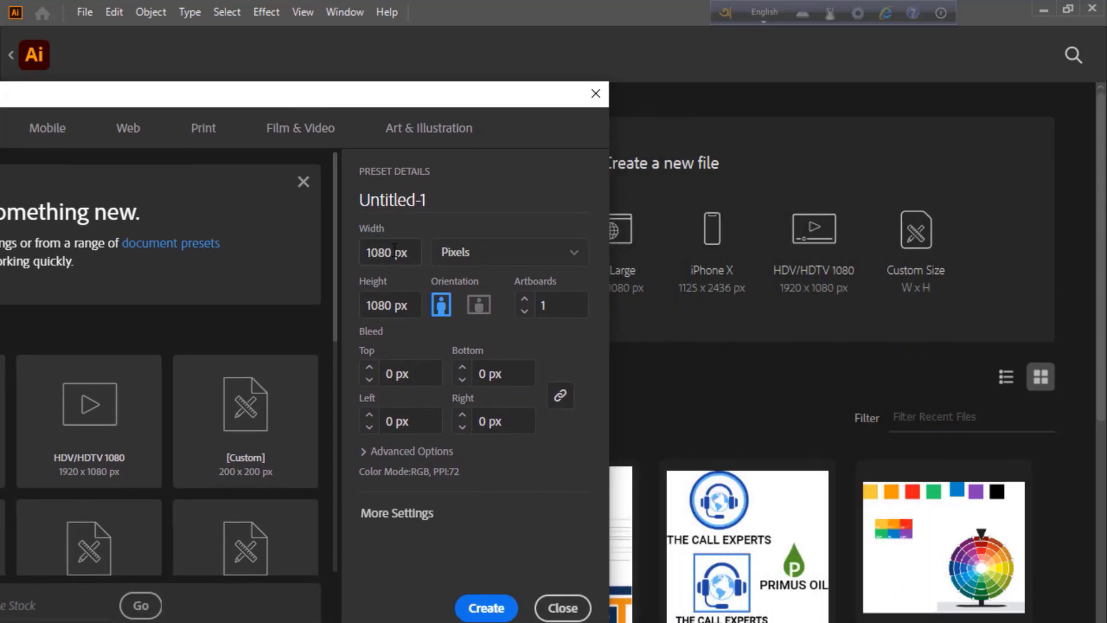
drag(416, 257, 360, 257)
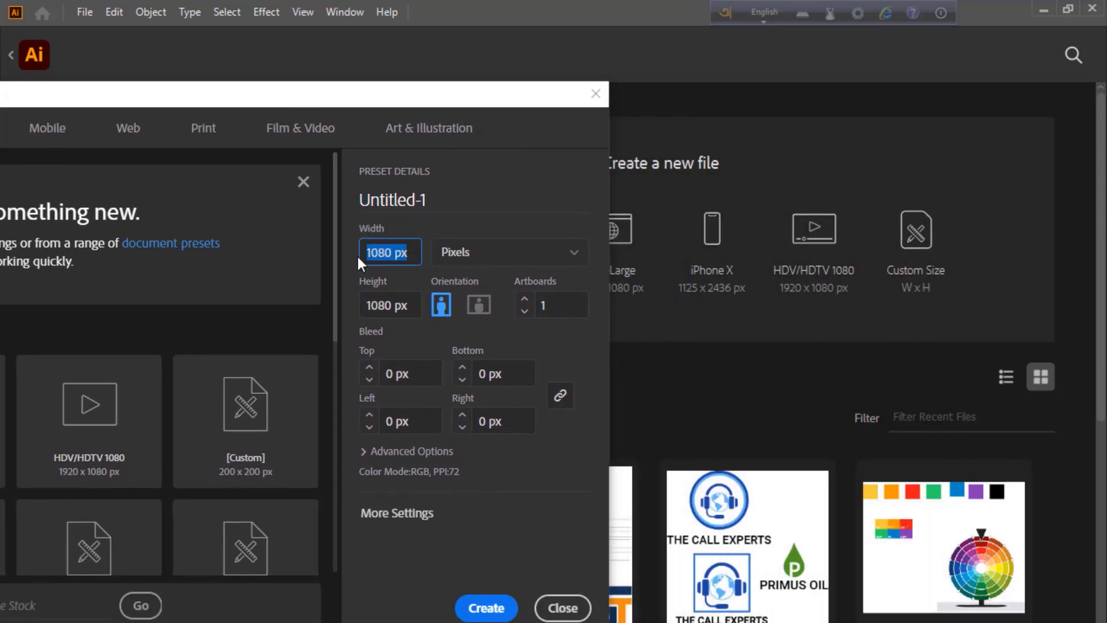
text(820)
drag(413, 305, 367, 305)
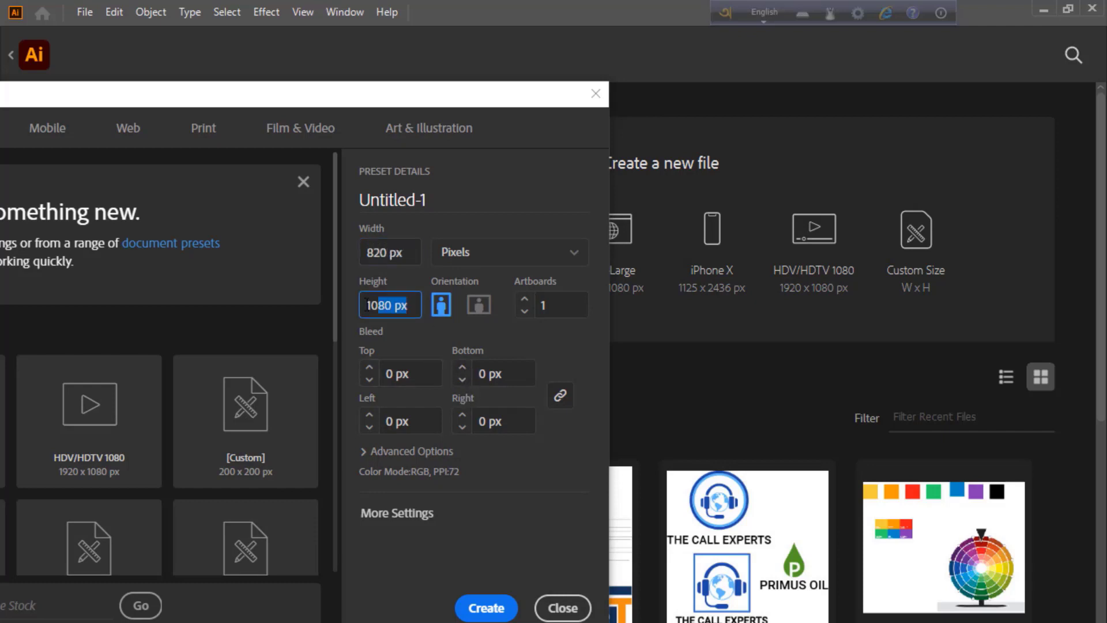
text(312)
click(495, 465)
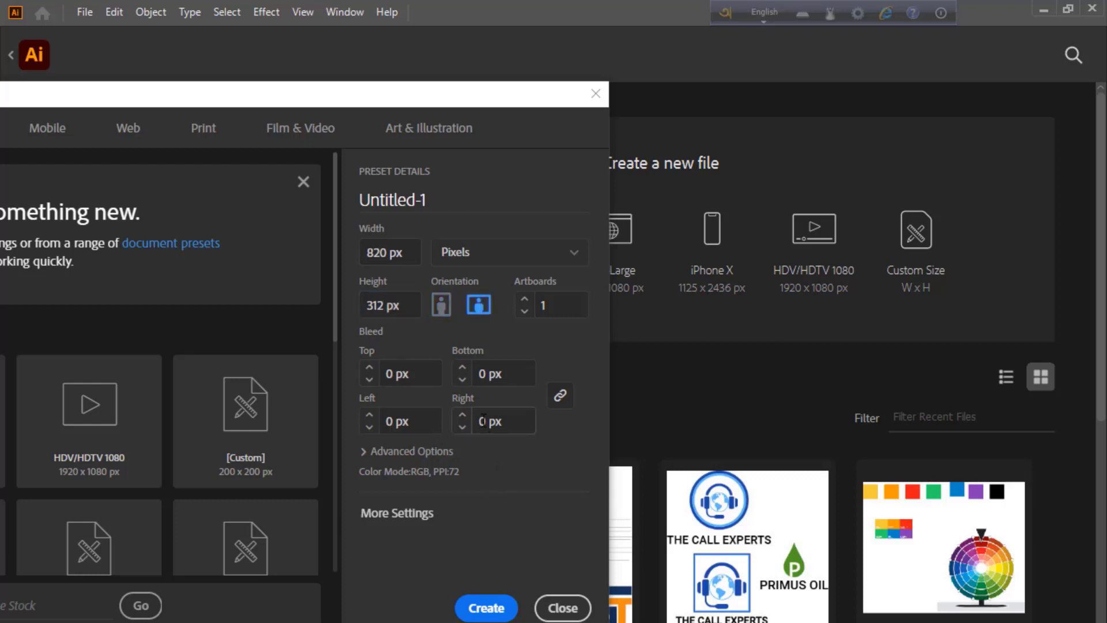
click(487, 606)
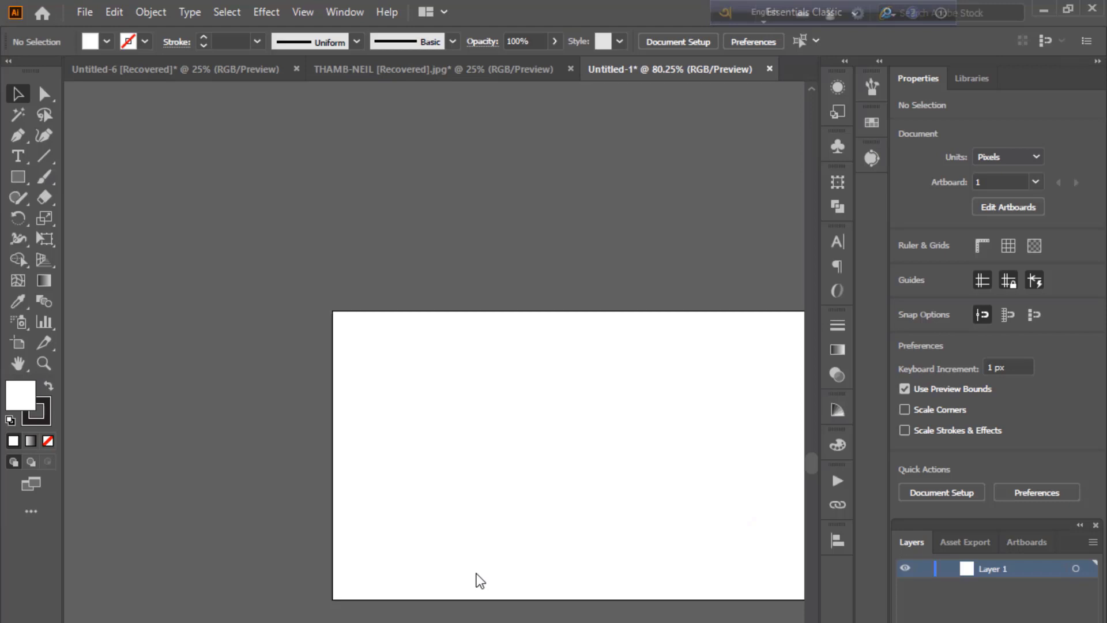
Draw an 820 × 312 px rectangle with the Rectangle tool.
click(18, 176)
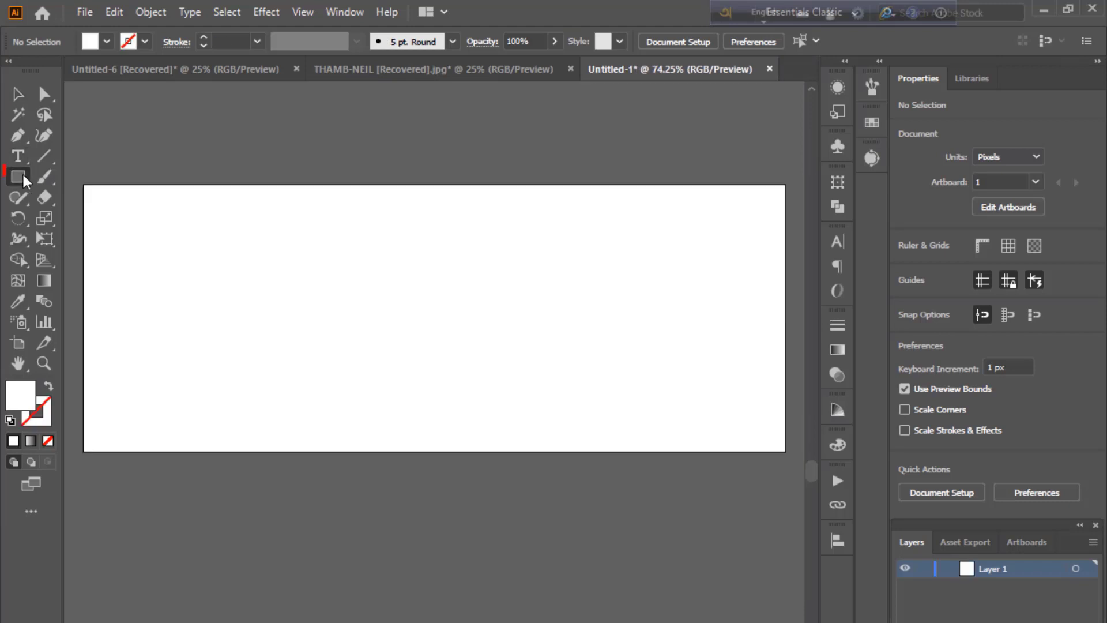
click(423, 298)
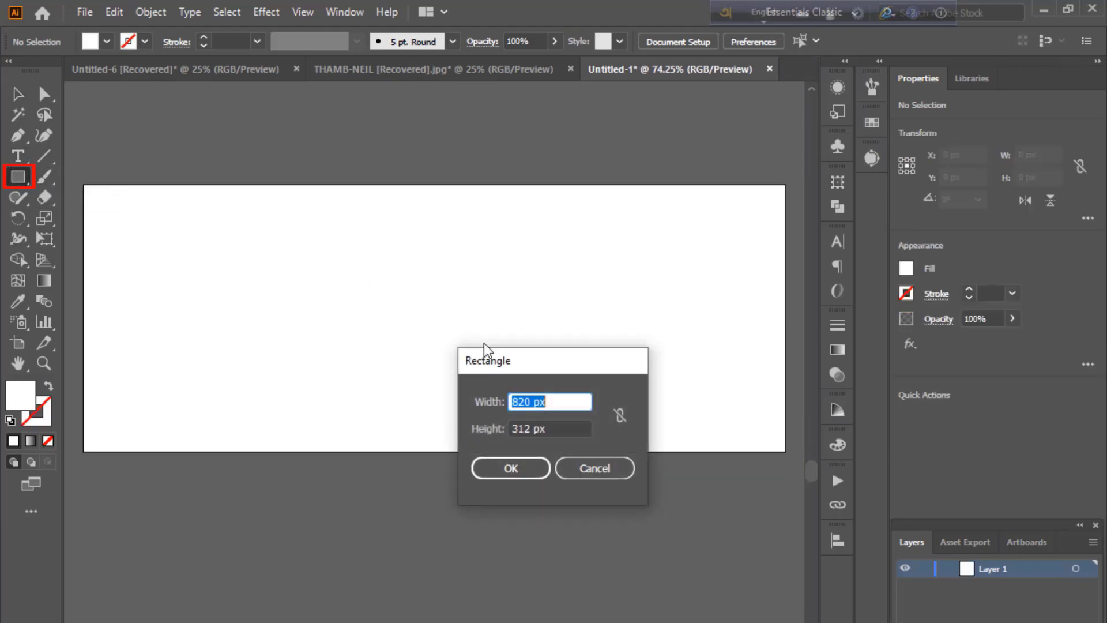
mouse_move(543, 361)
mouse_down()
mouse_move(474, 282)
mouse_move(444, 225)
mouse_up()
click(417, 324)
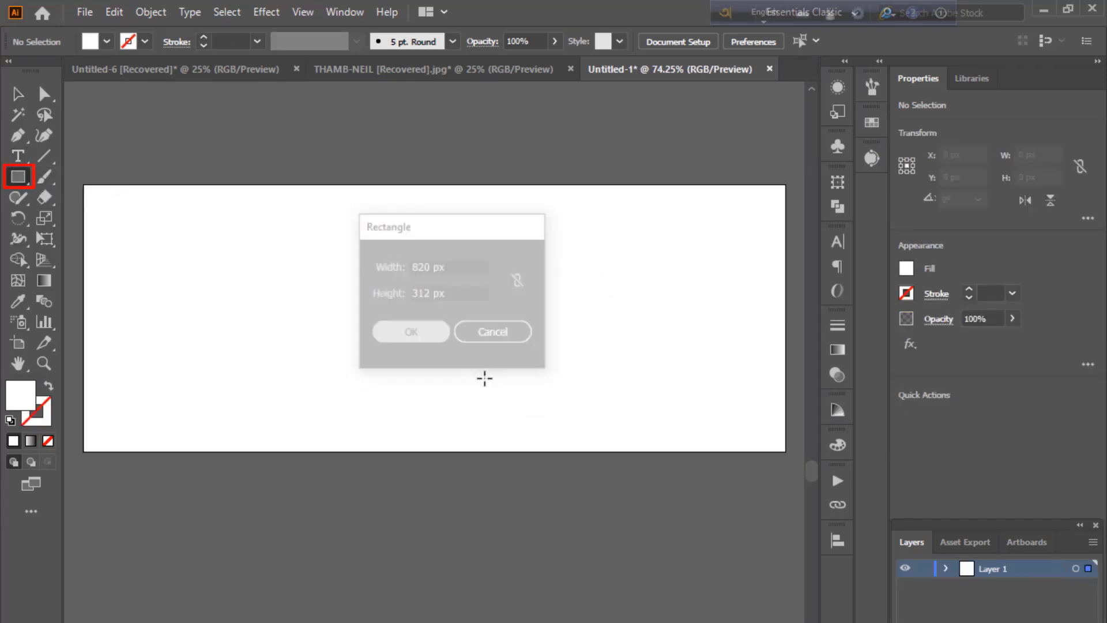
Centre the rectangle vertically and horizontally on the artboard.
click(837, 541)
click(772, 578)
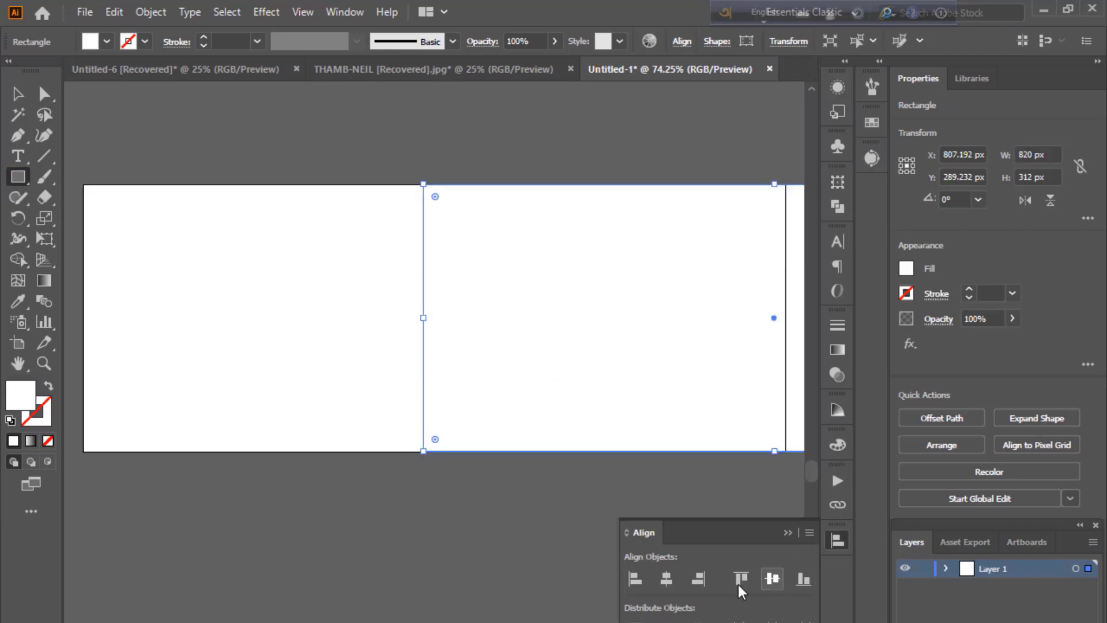
click(664, 580)
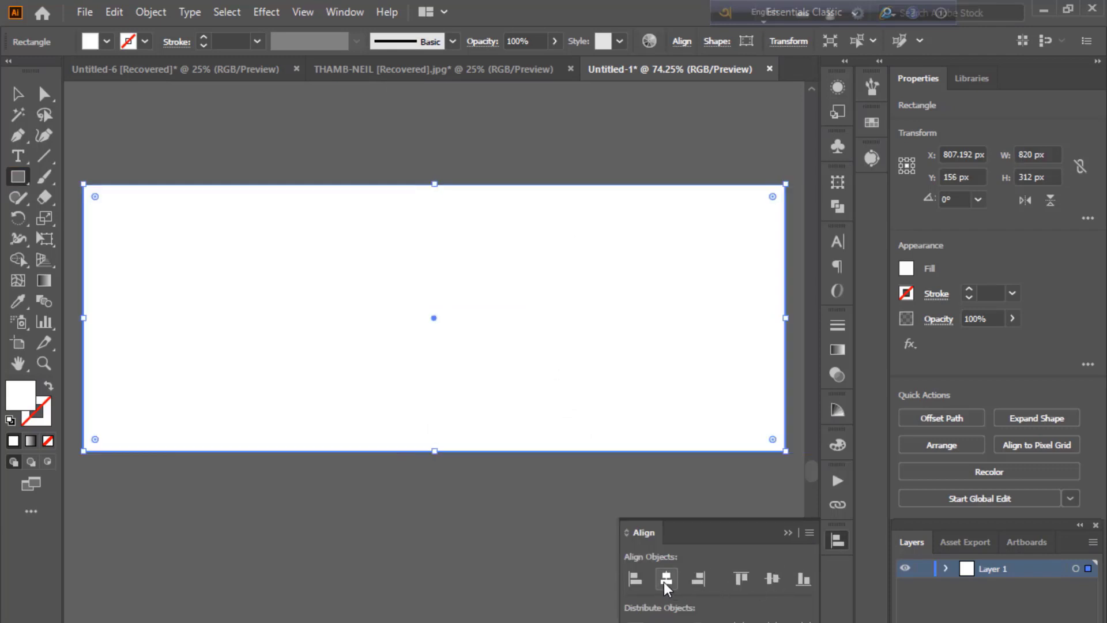
click(787, 532)
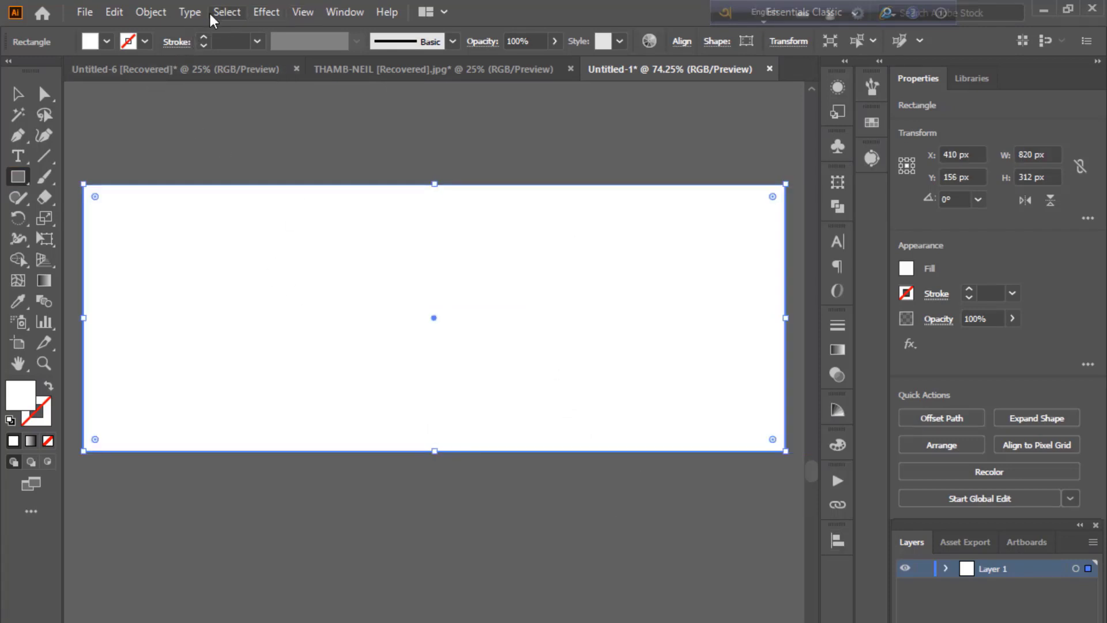
Offset the rectangle's path by -30 px and turn the inset copy into a guide.
click(150, 12)
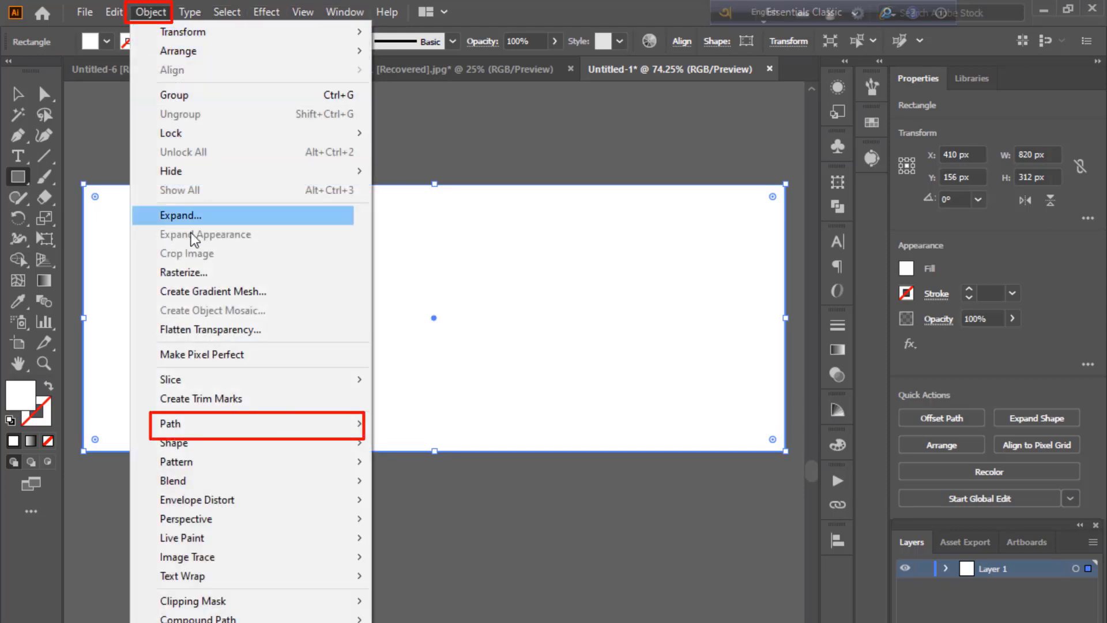
mouse_move(256, 423)
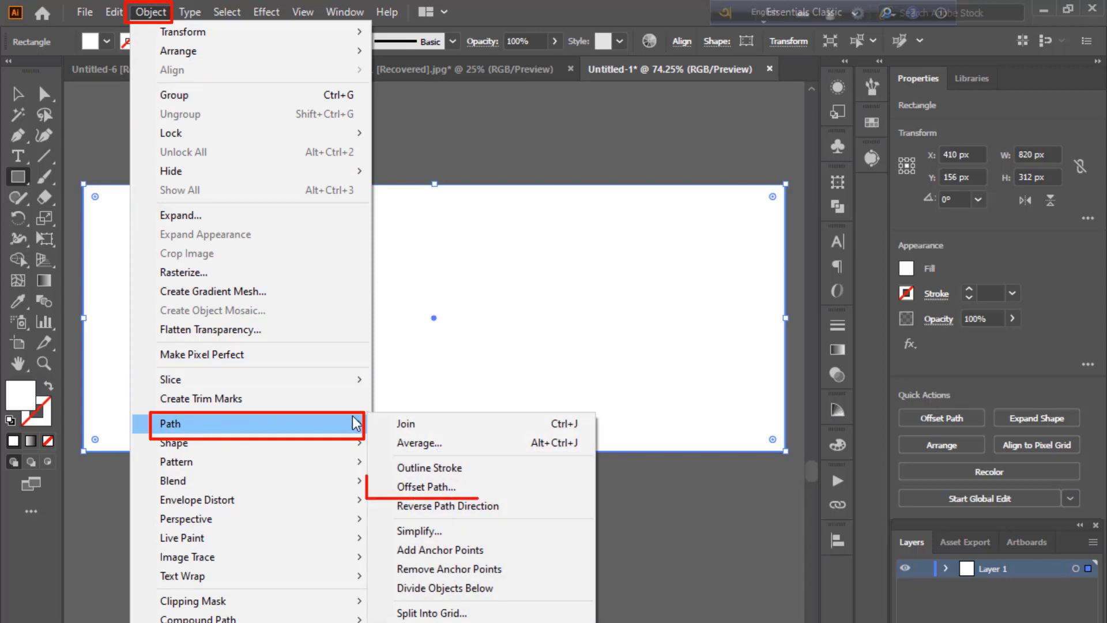
click(459, 485)
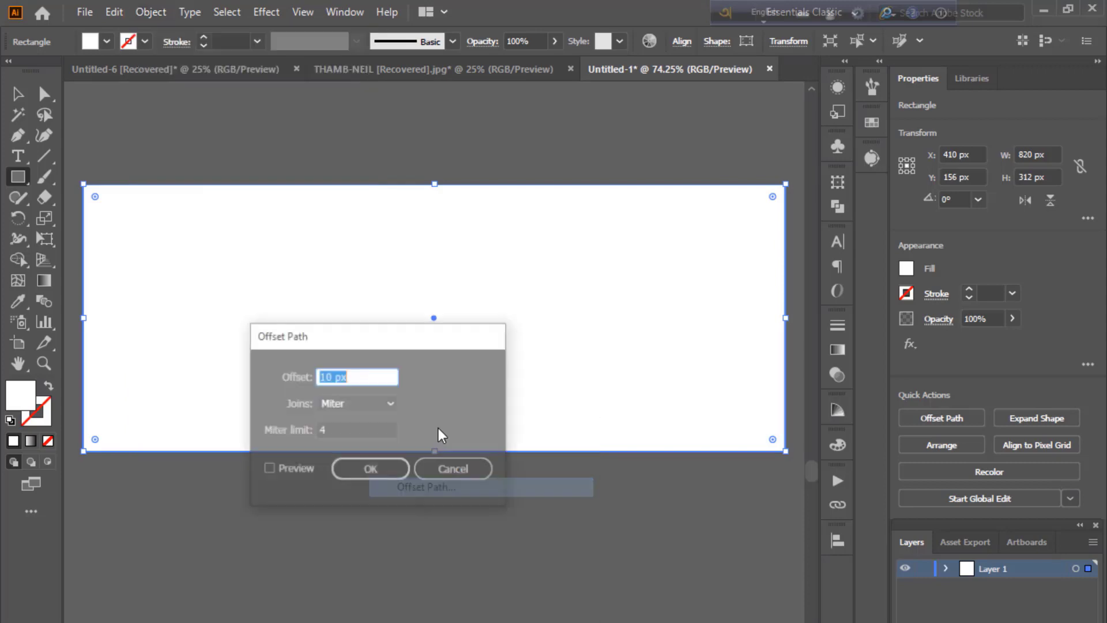
click(288, 467)
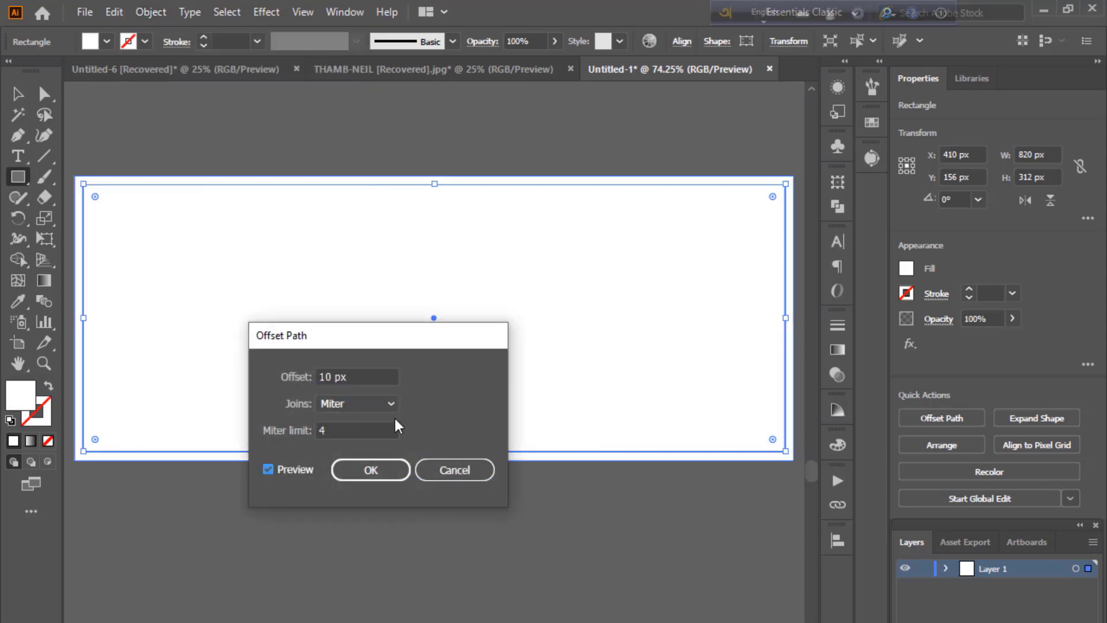
click(369, 378)
text(-30)
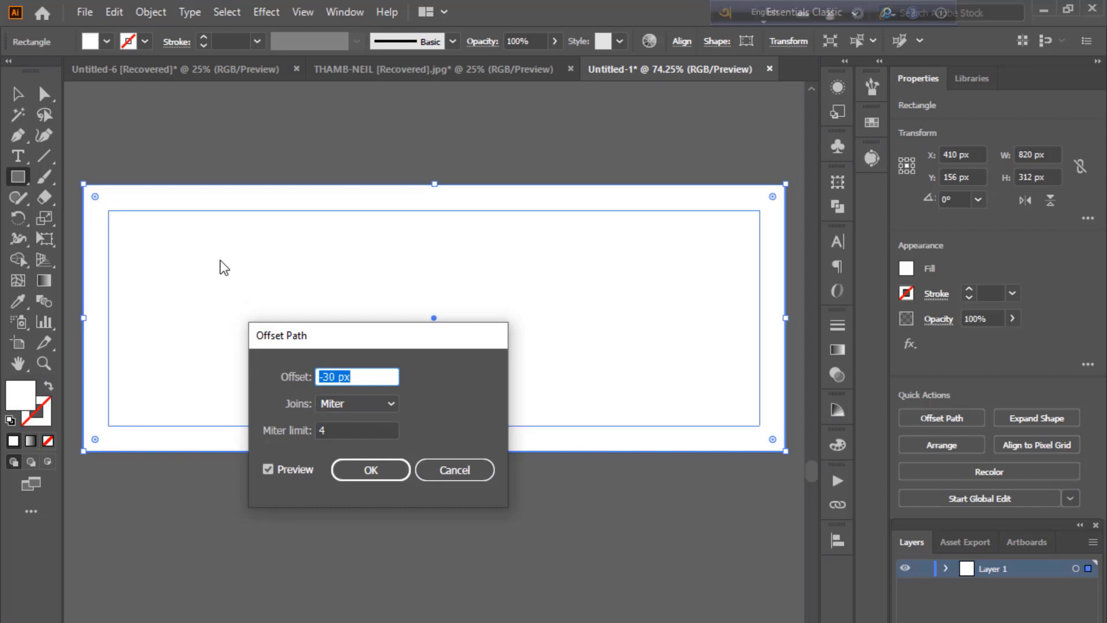
click(356, 468)
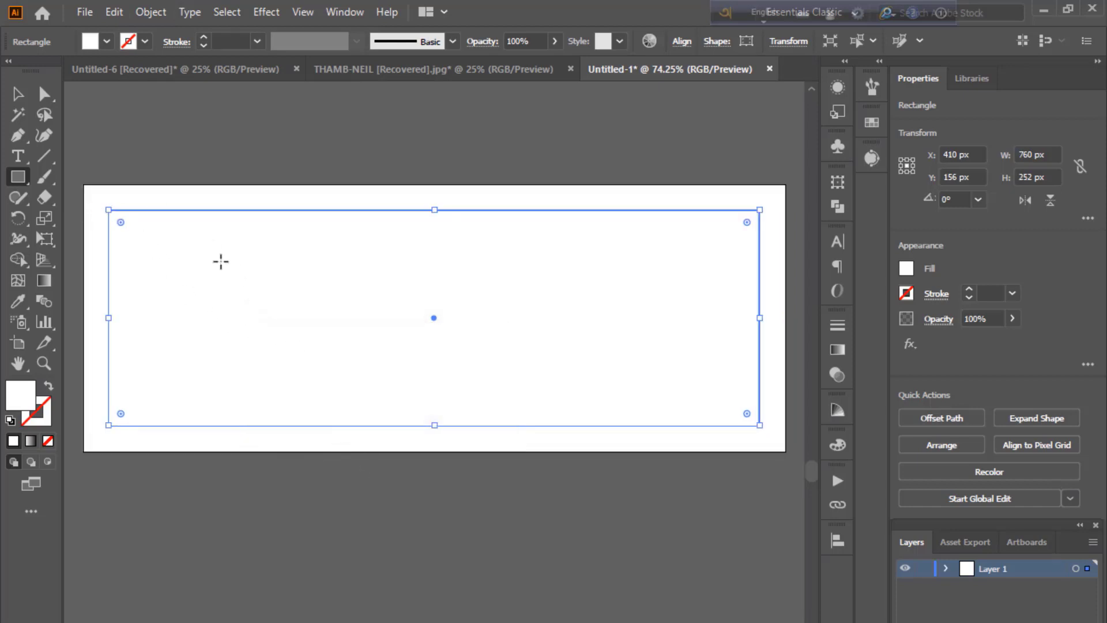
right_click(265, 271)
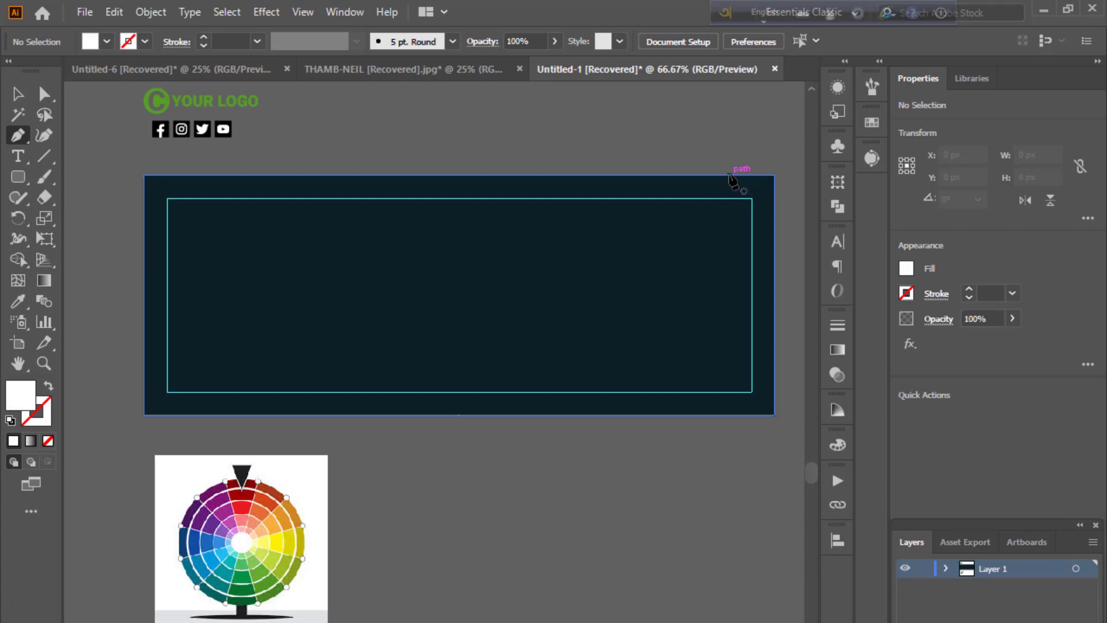
Draw a closed slanted polygon over the banner's right side with the Pen tool.
click(728, 174)
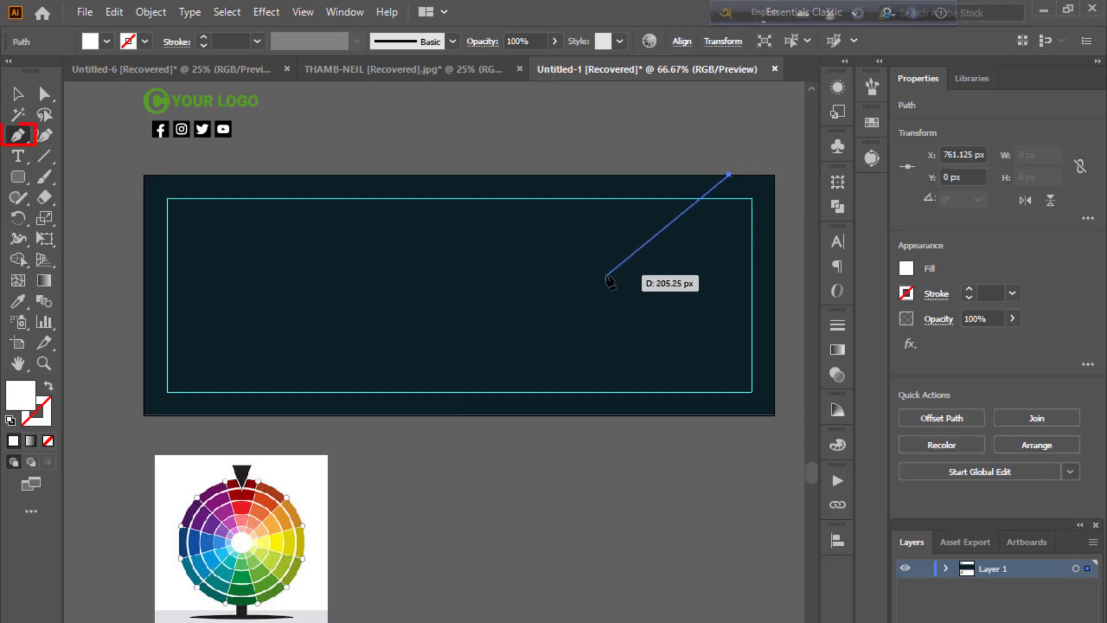
click(590, 243)
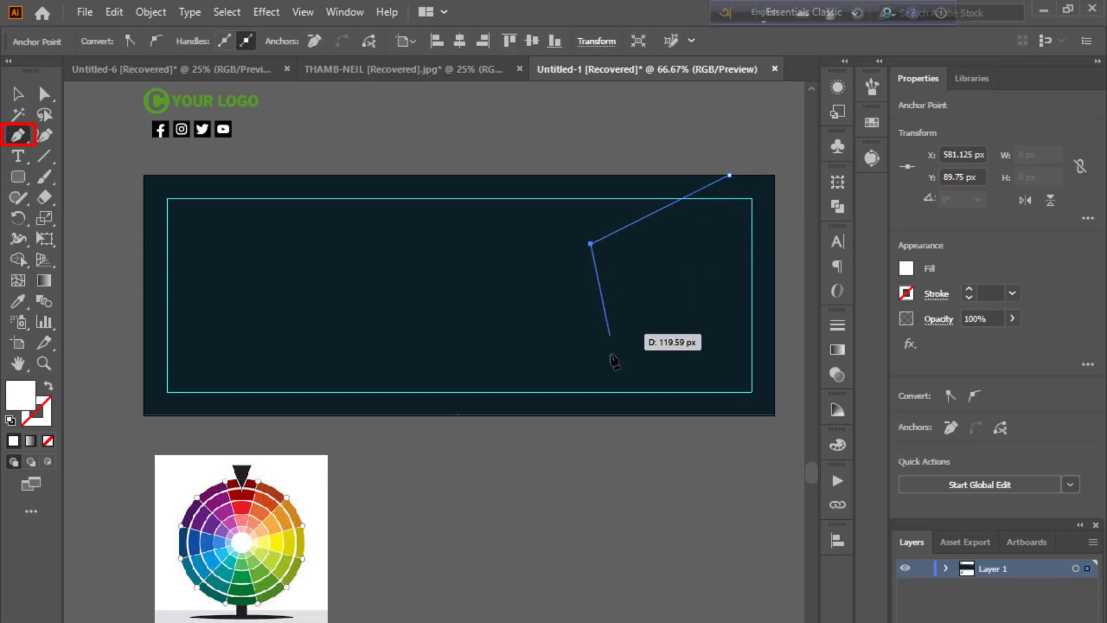
click(618, 415)
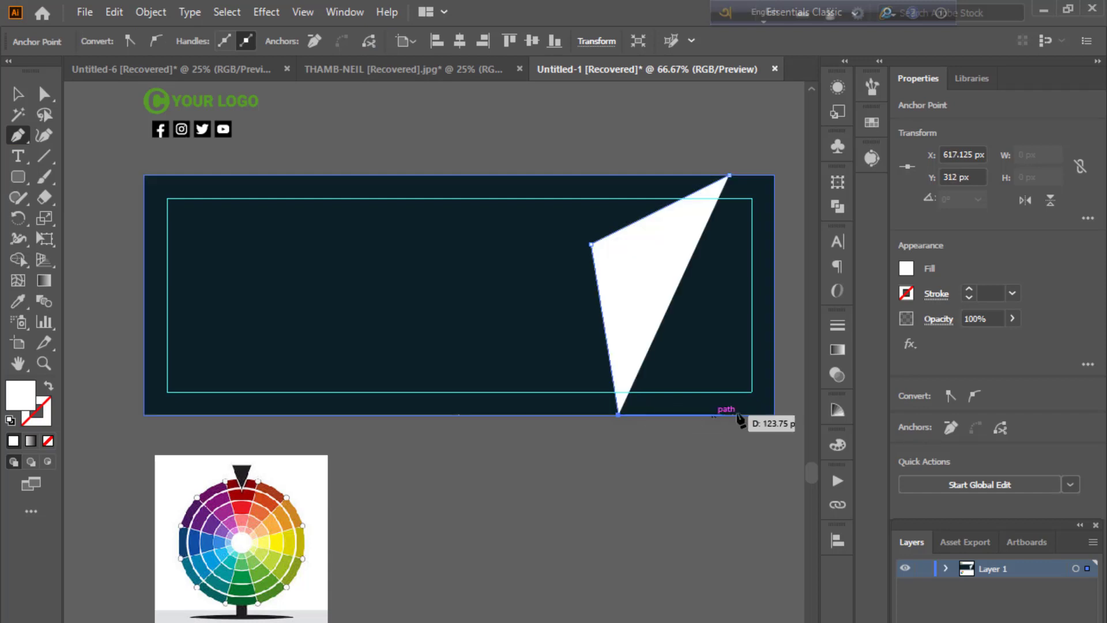
click(773, 414)
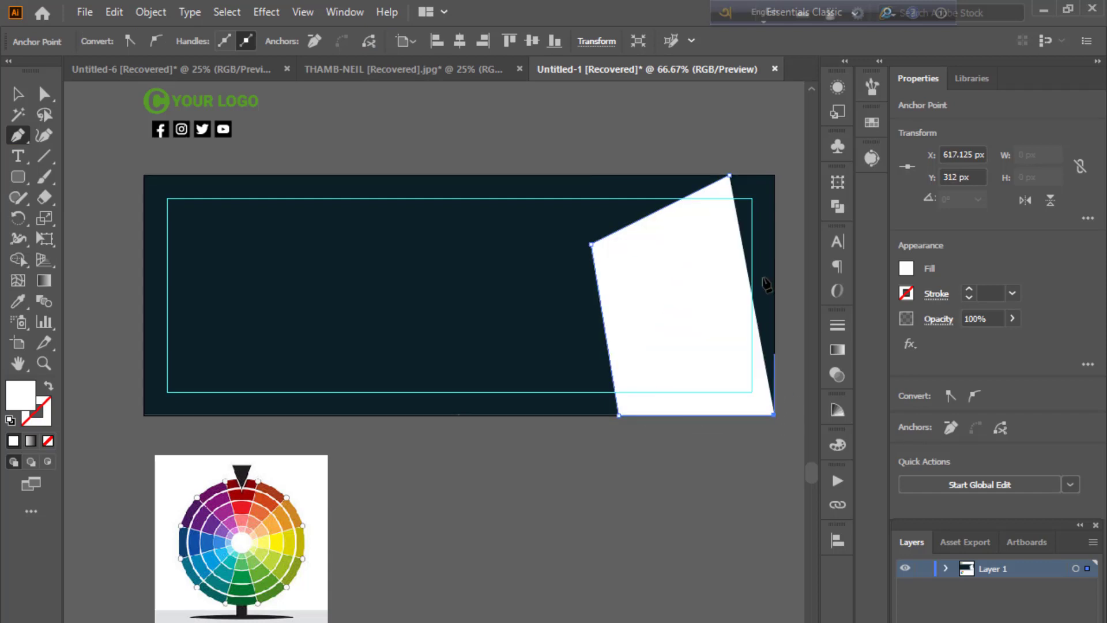
click(773, 174)
click(729, 175)
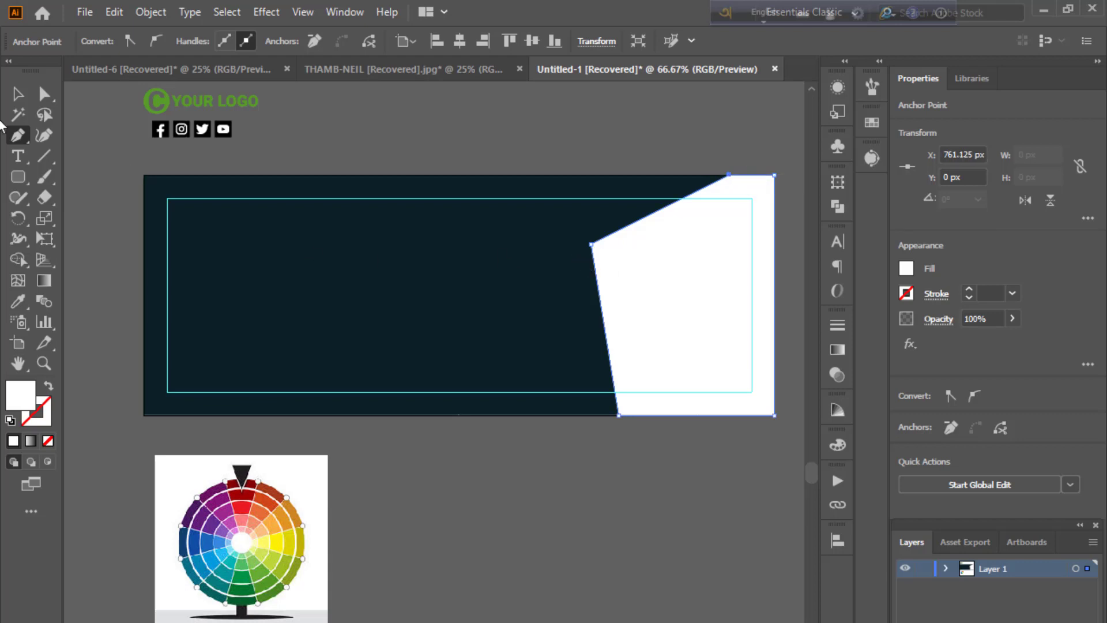
Round the shape's inner upper corner with its live-corner handle.
key(a)
click(616, 269)
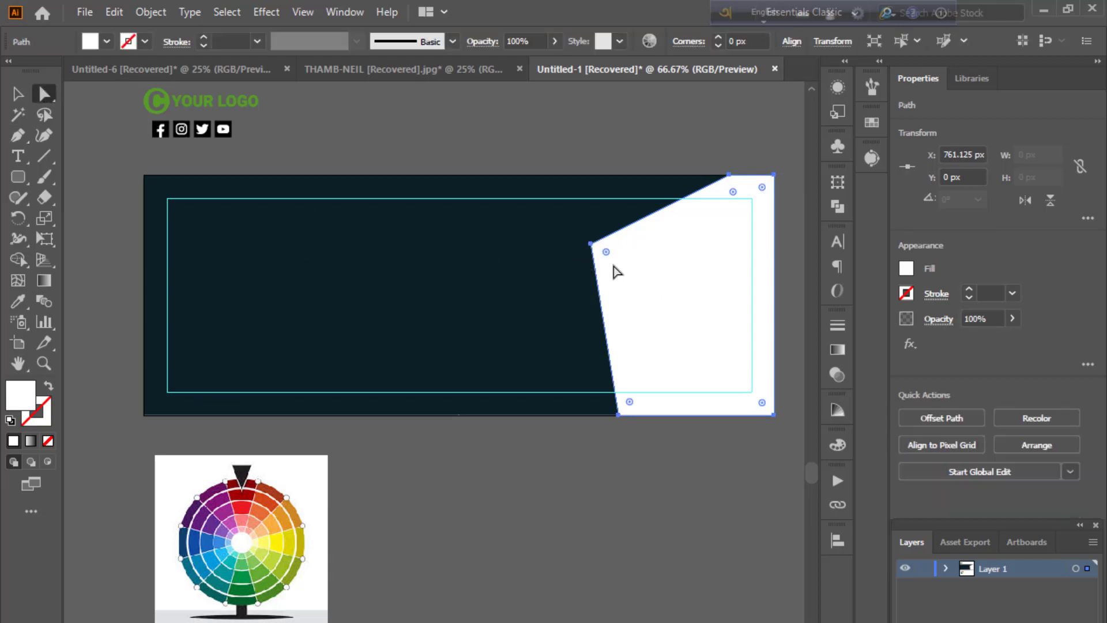
drag(608, 259, 633, 262)
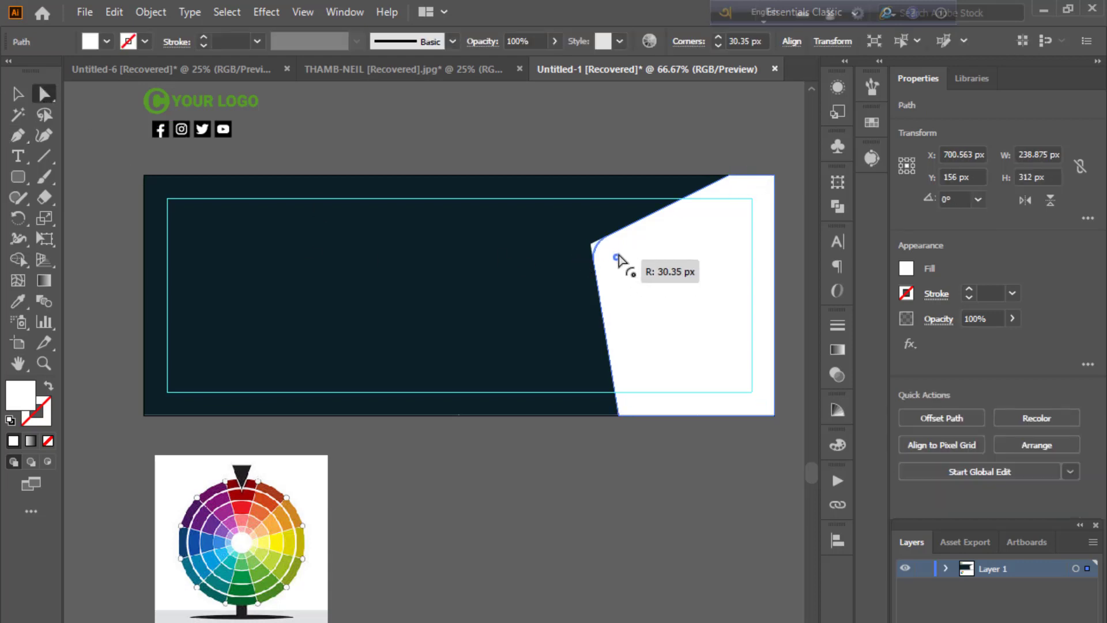
click(600, 102)
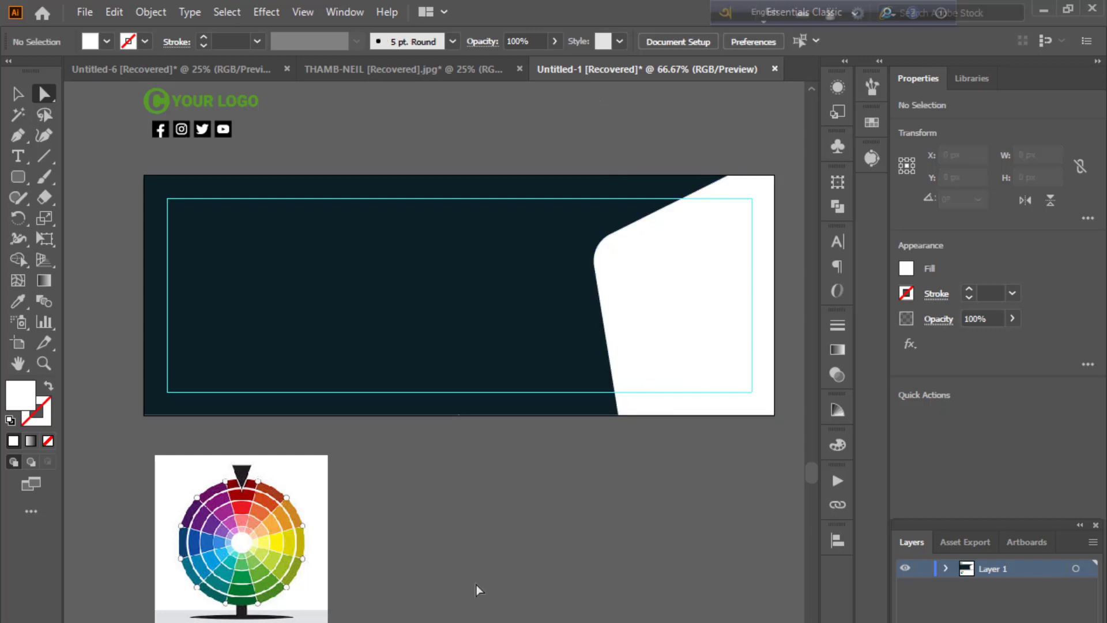
Narrow the white slanted shape slightly from its left side.
click(20, 102)
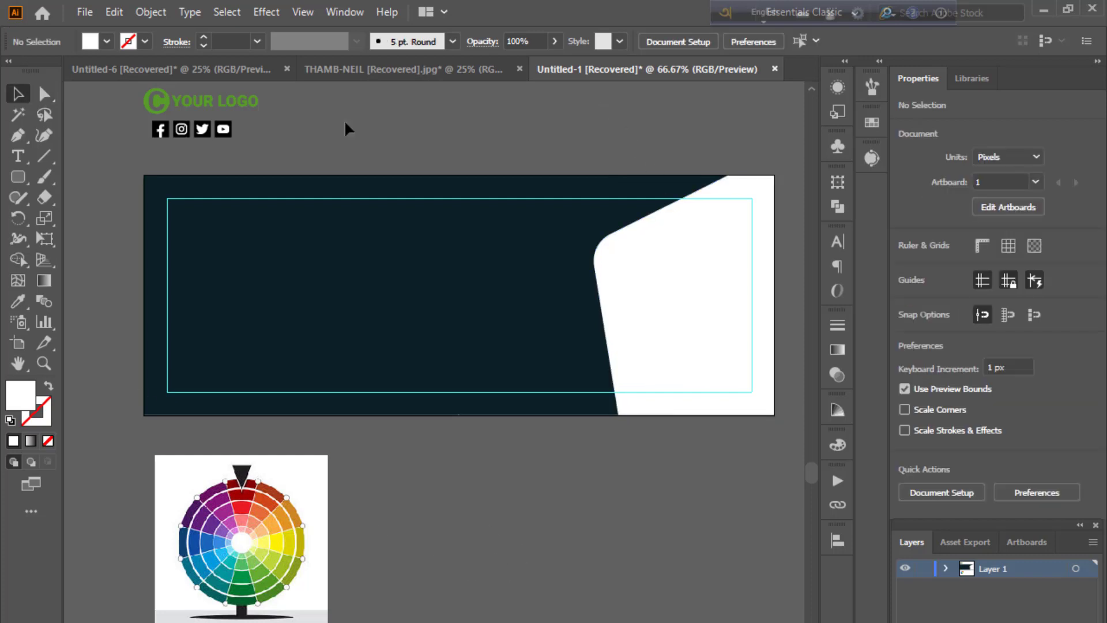
click(686, 310)
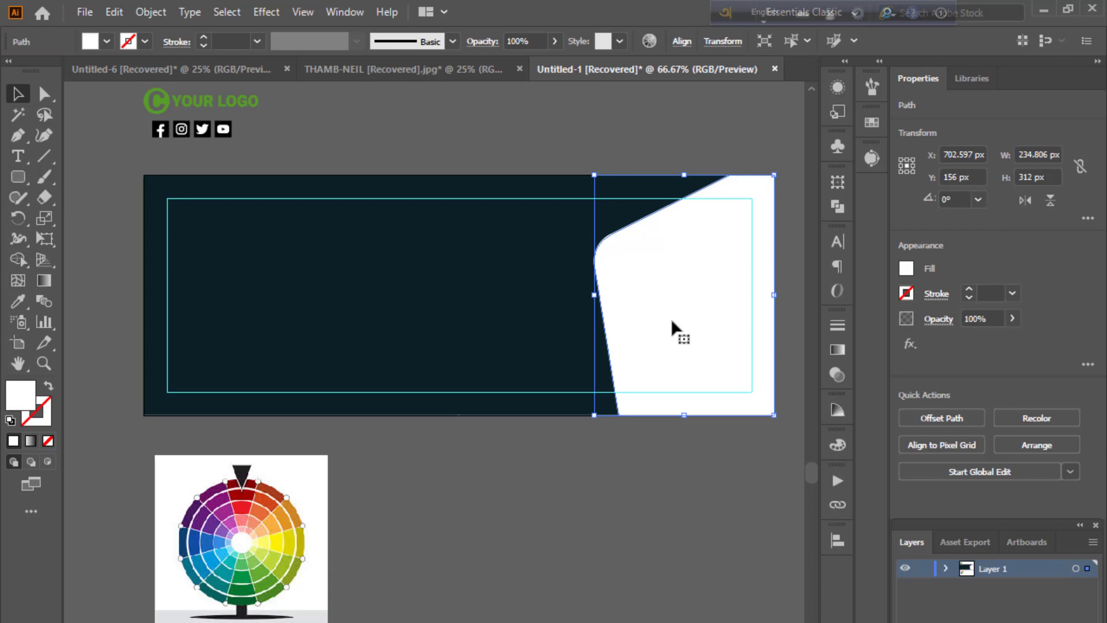
key(ctrl)
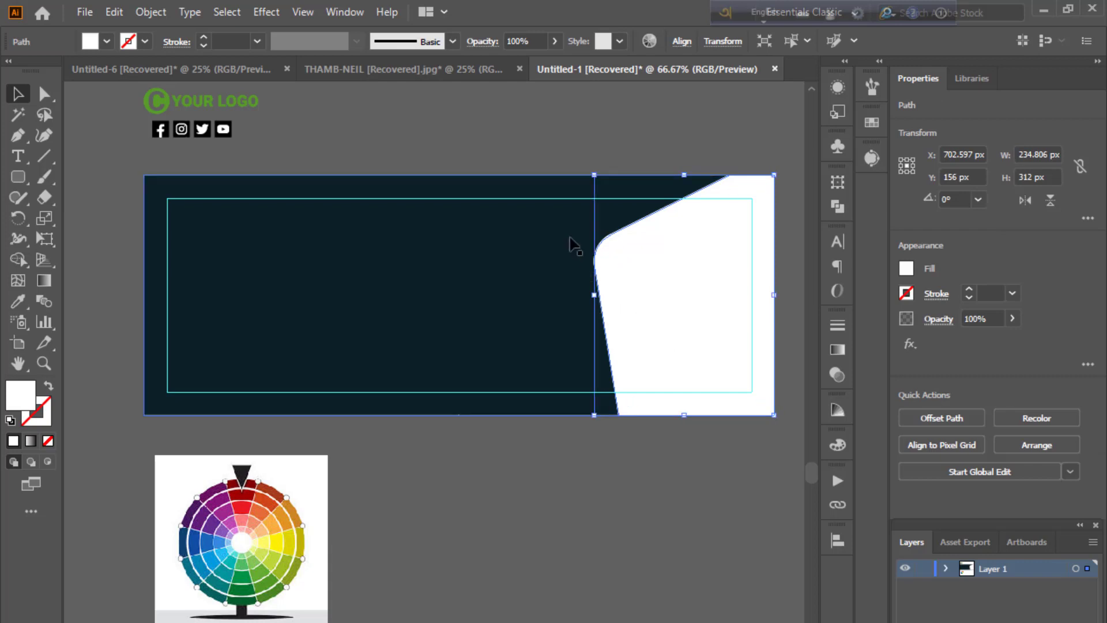
drag(594, 297, 605, 297)
click(639, 533)
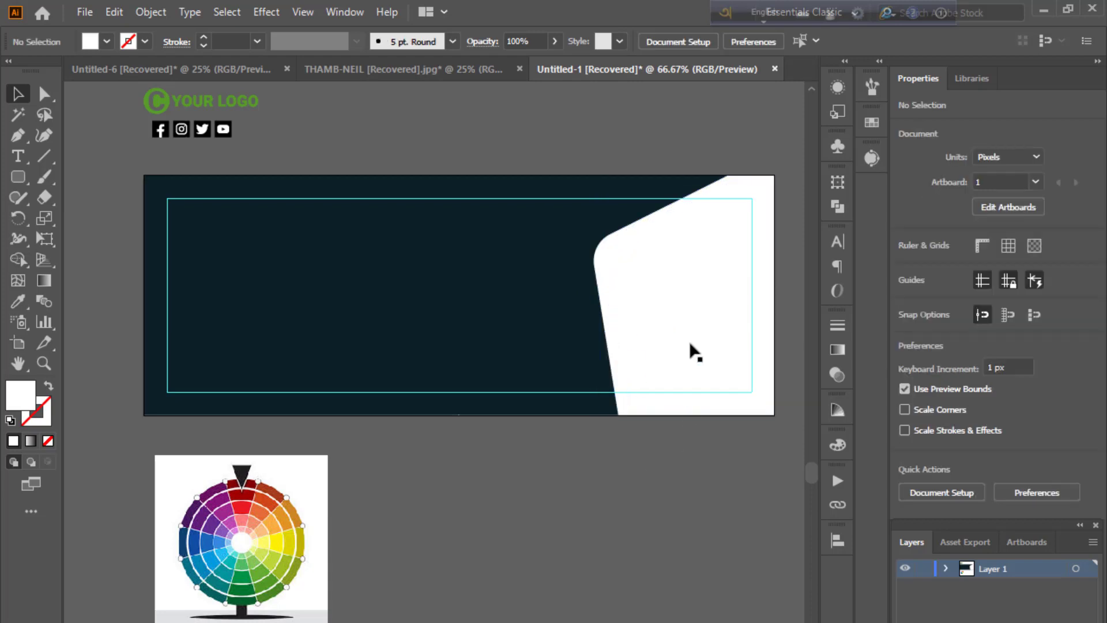
Fill the back slanted shape with orange sampled from the colour wheel.
click(607, 340)
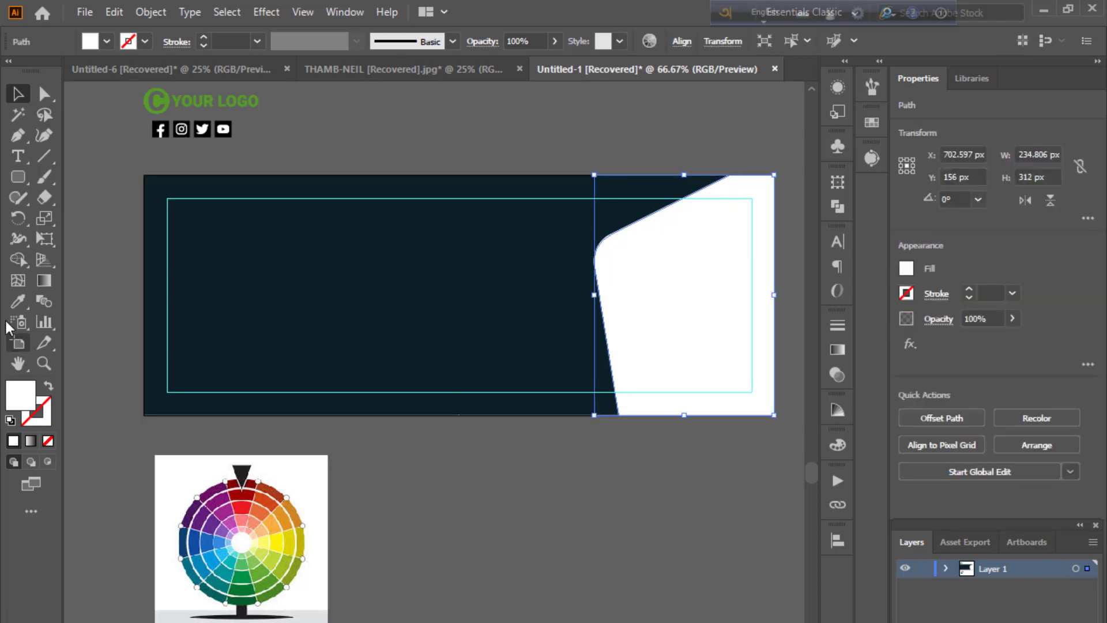
click(17, 300)
click(281, 521)
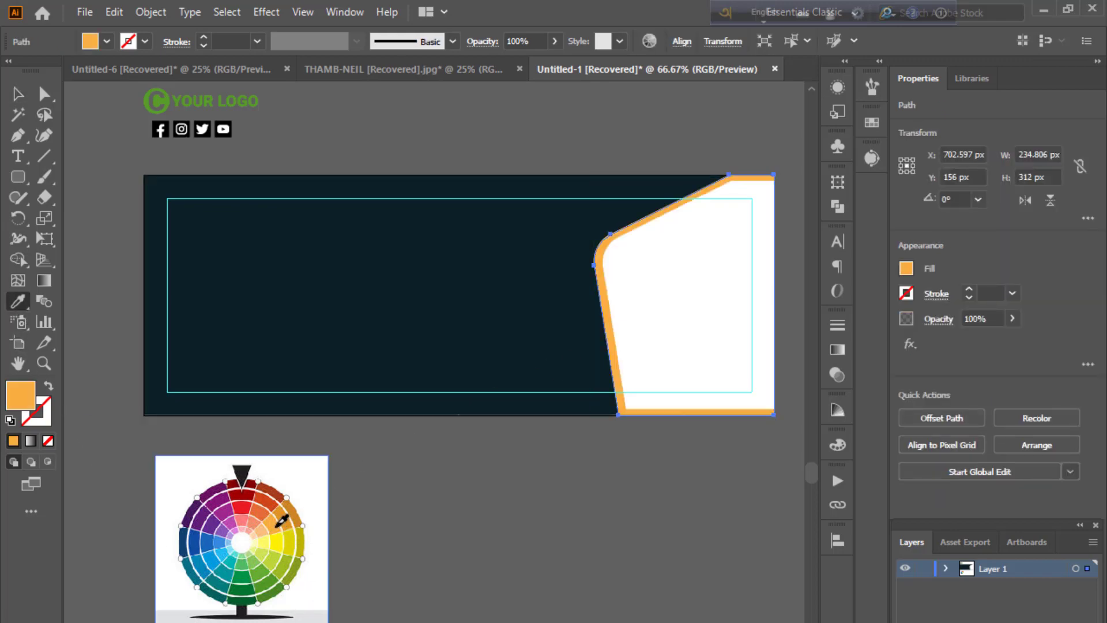
click(281, 522)
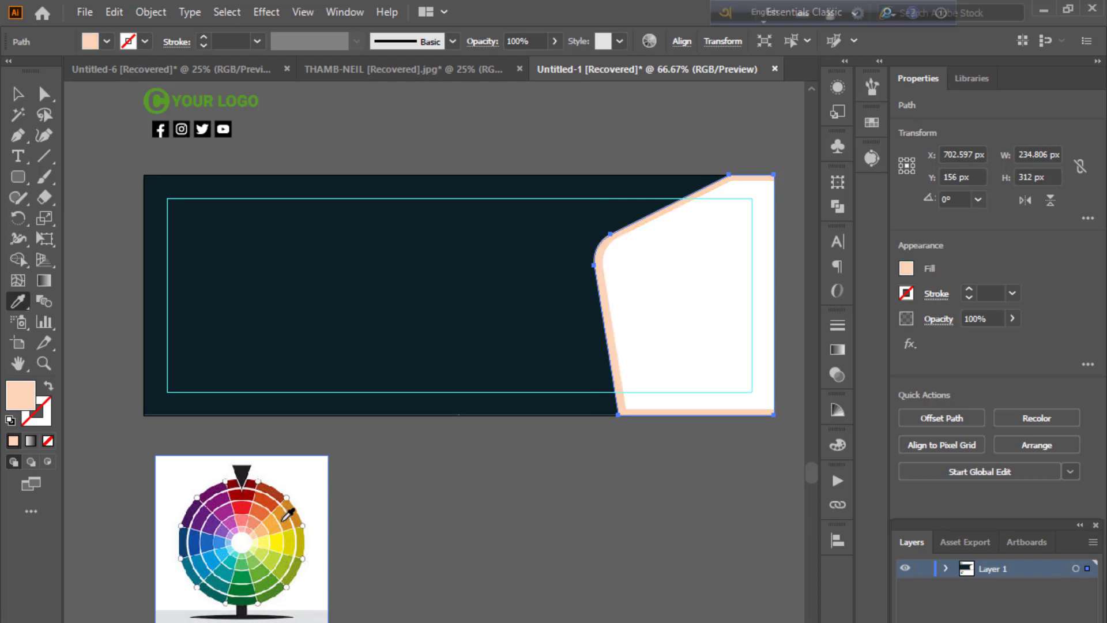
click(282, 515)
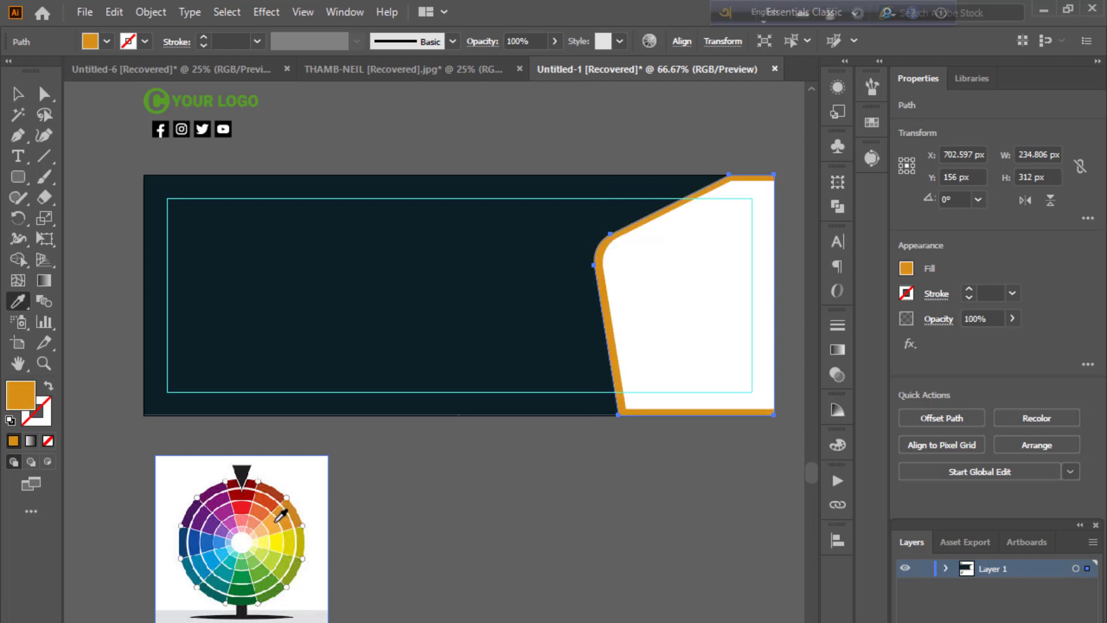
click(279, 521)
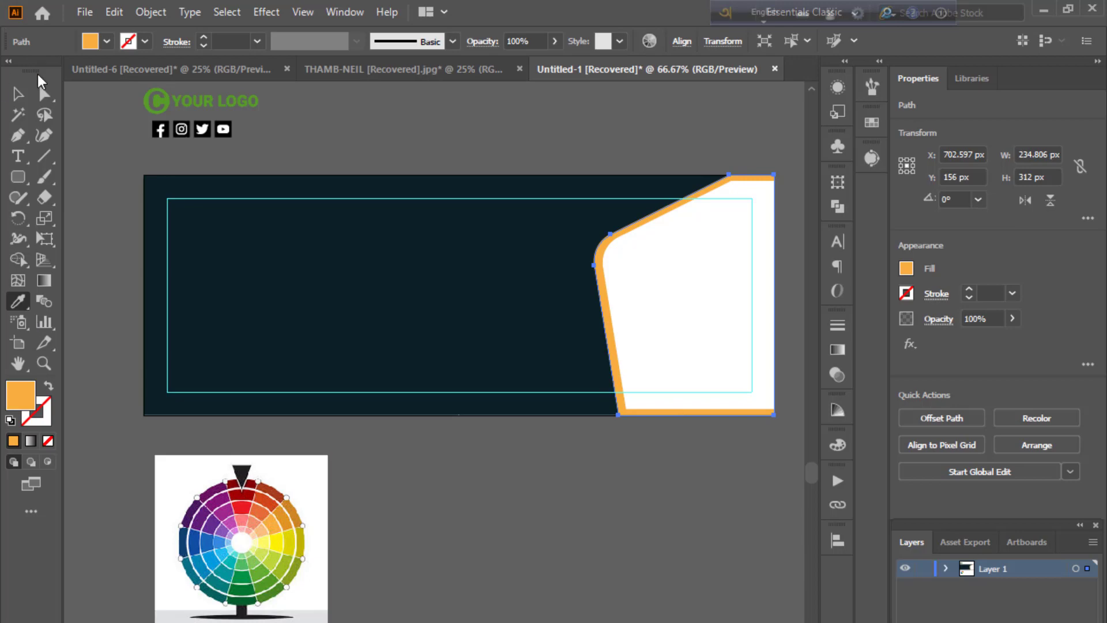
click(18, 94)
click(357, 153)
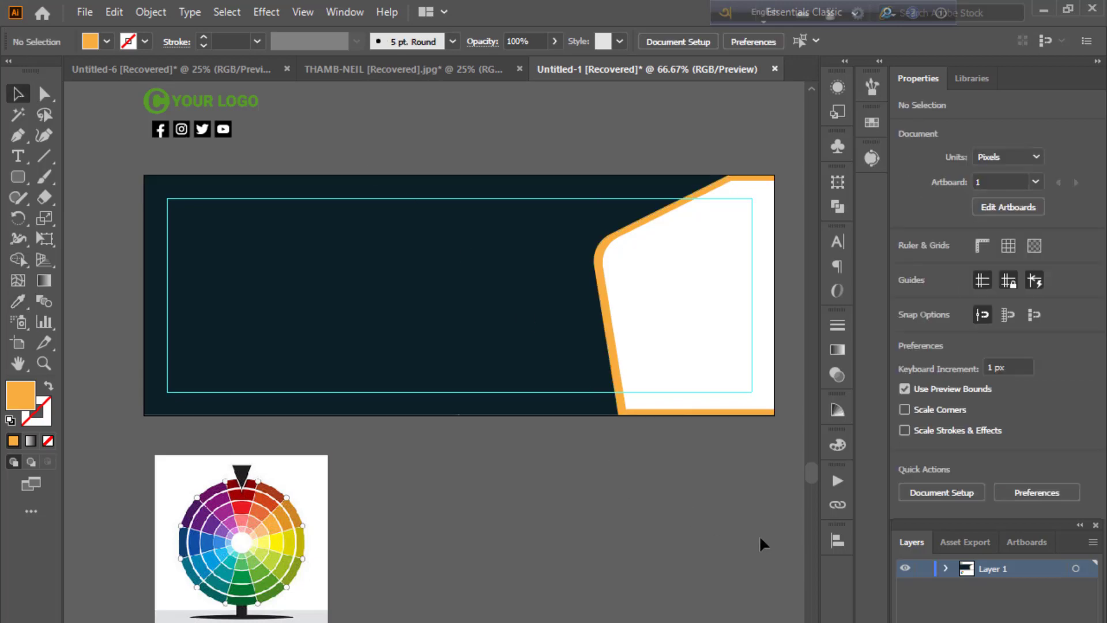
Extend the white panel to the banner's top and bottom edges.
click(688, 337)
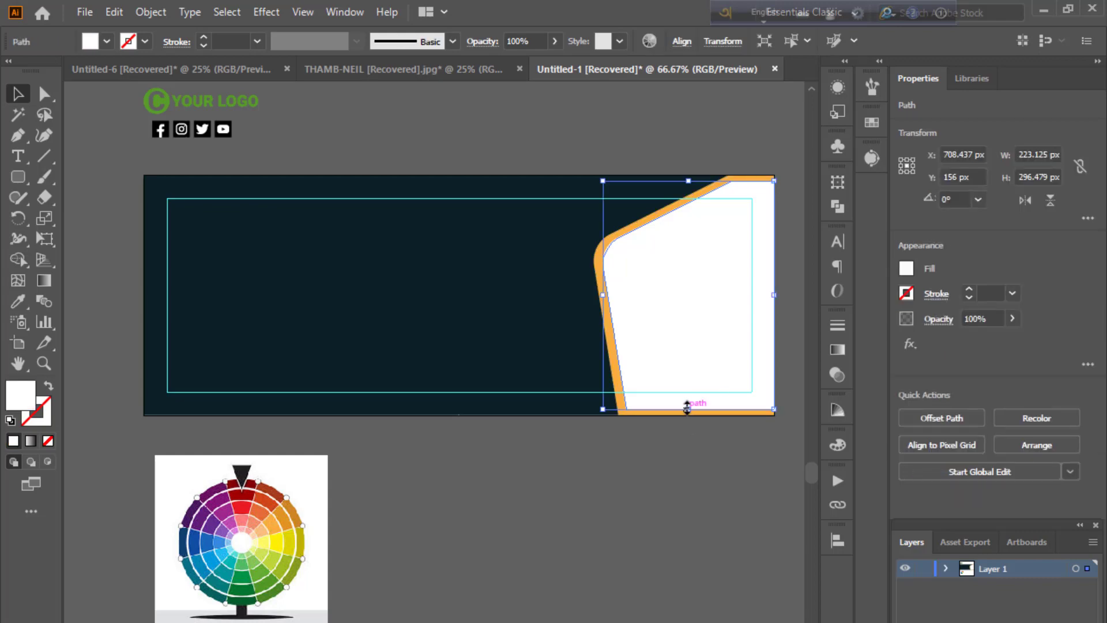
drag(687, 407, 683, 415)
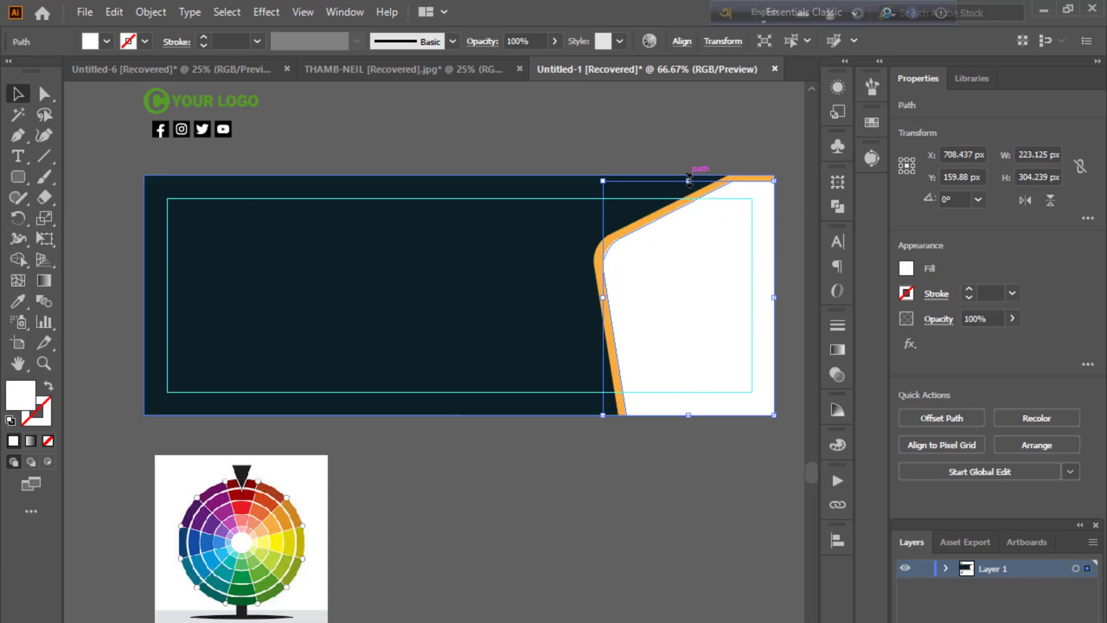
drag(689, 180, 688, 174)
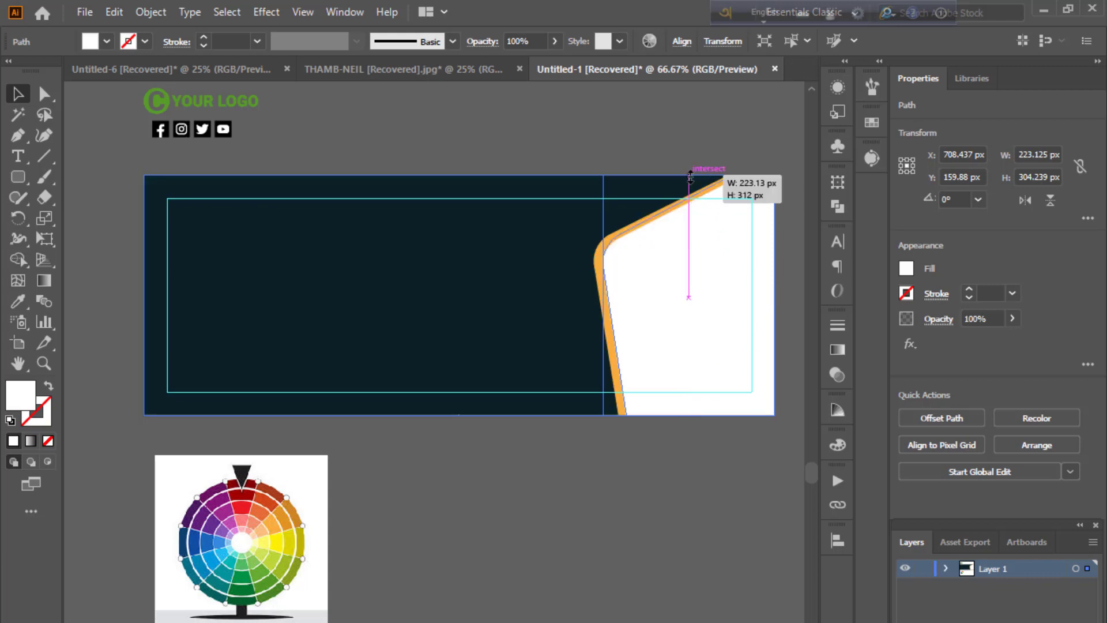
Deselect the panel and switch to File Explorer to find a room photo.
click(579, 509)
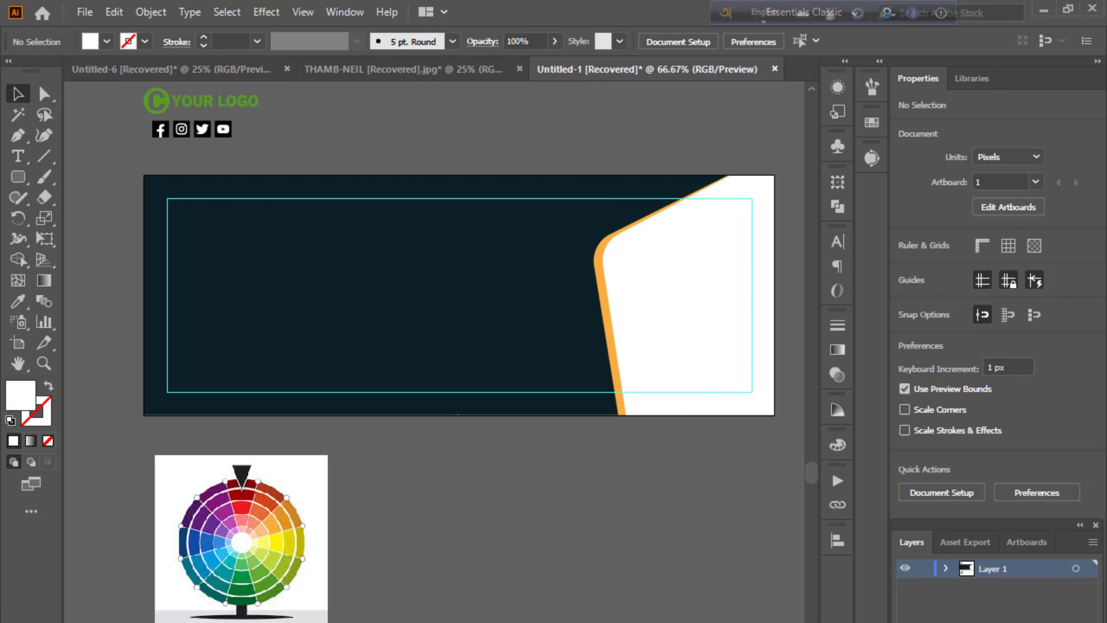
scroll(564, 400, down, 1)
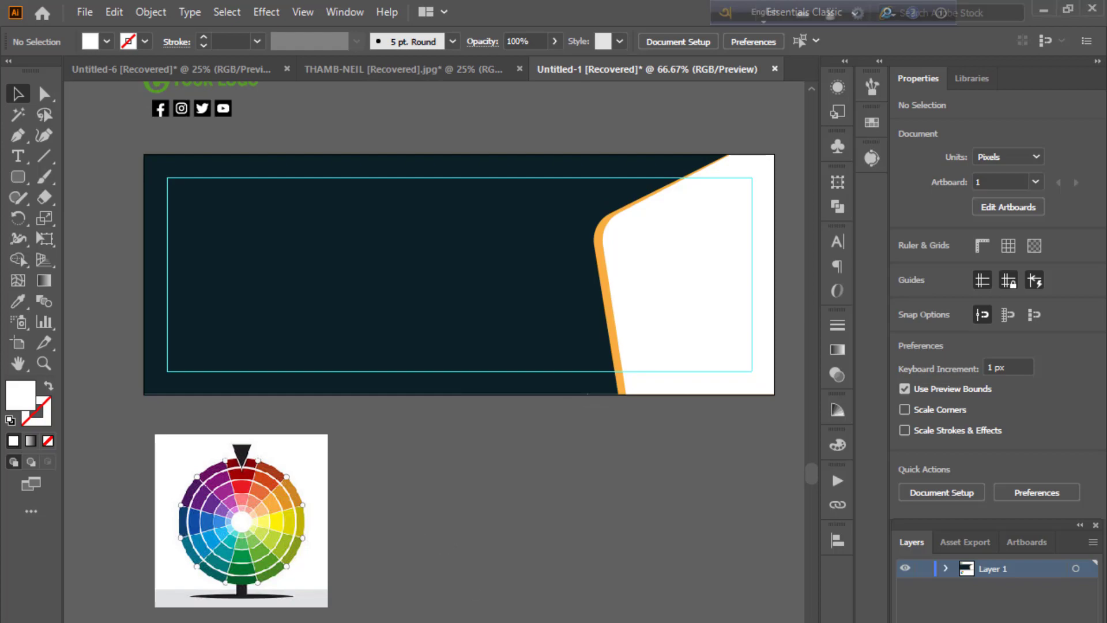
key(alt+Tab)
Place the room photo under the slanted panel, embed it, and clip it with Ctrl+7.
drag(382, 599, 640, 381)
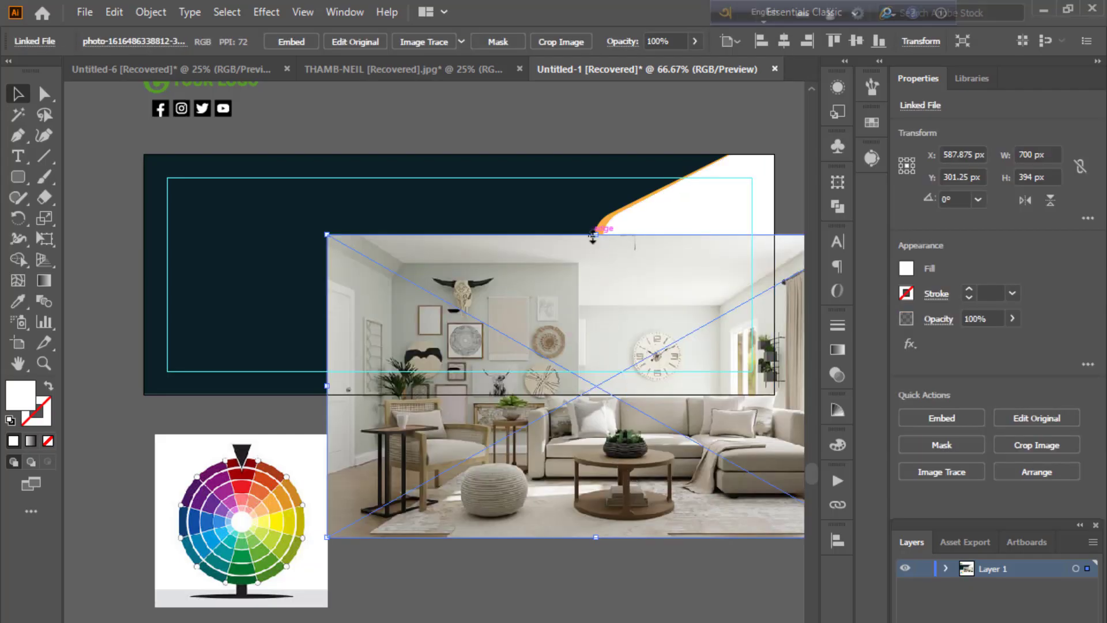
drag(593, 235, 594, 293)
drag(662, 311, 710, 217)
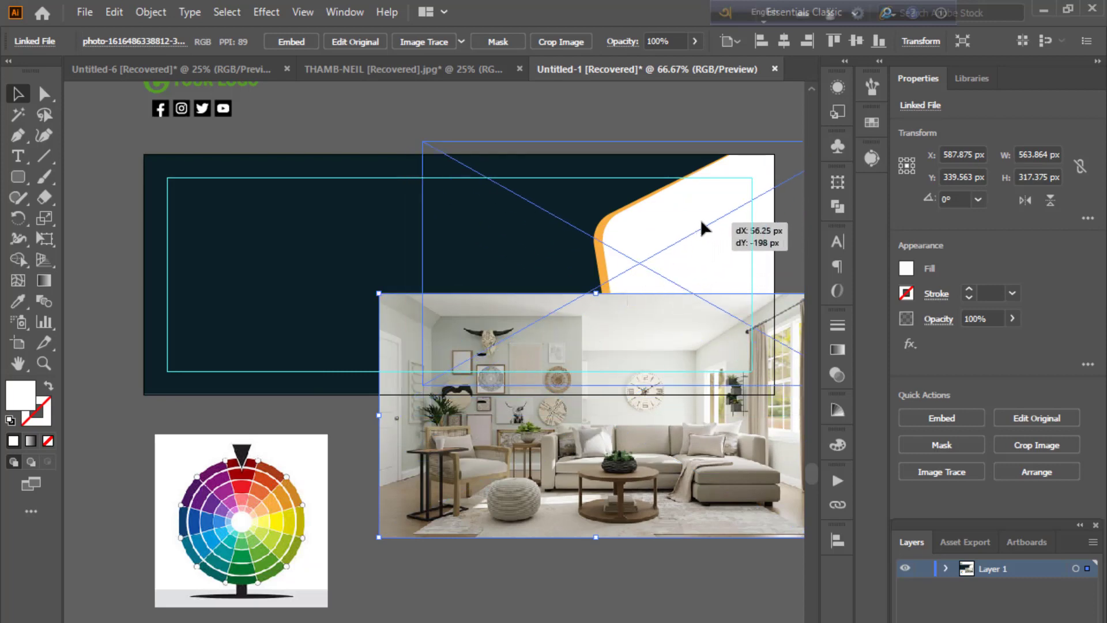
drag(697, 300, 697, 314)
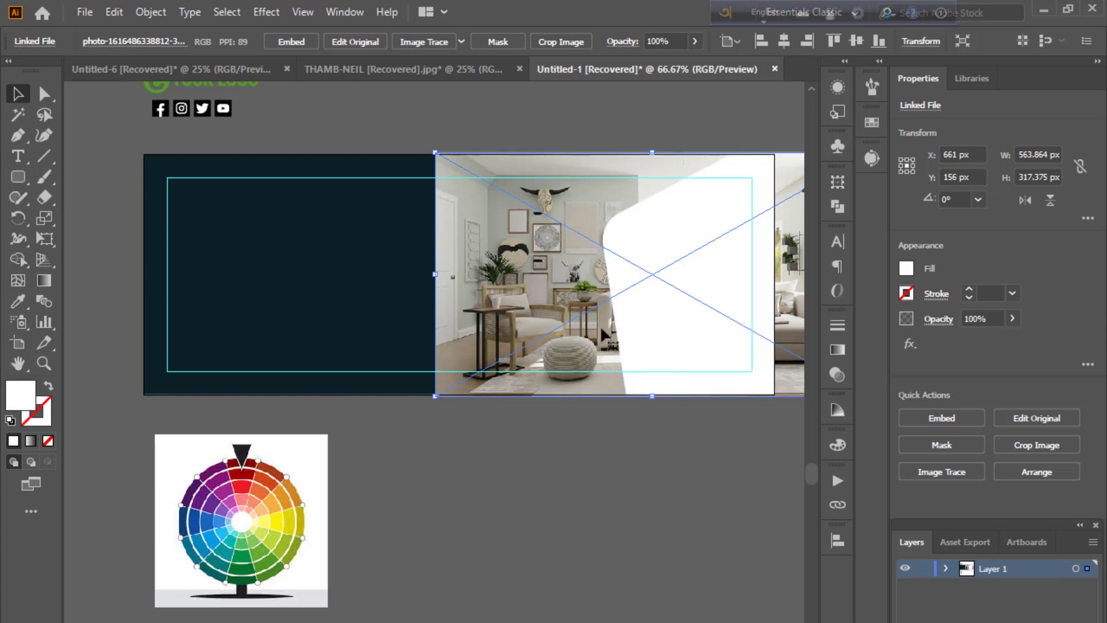
drag(541, 284, 689, 302)
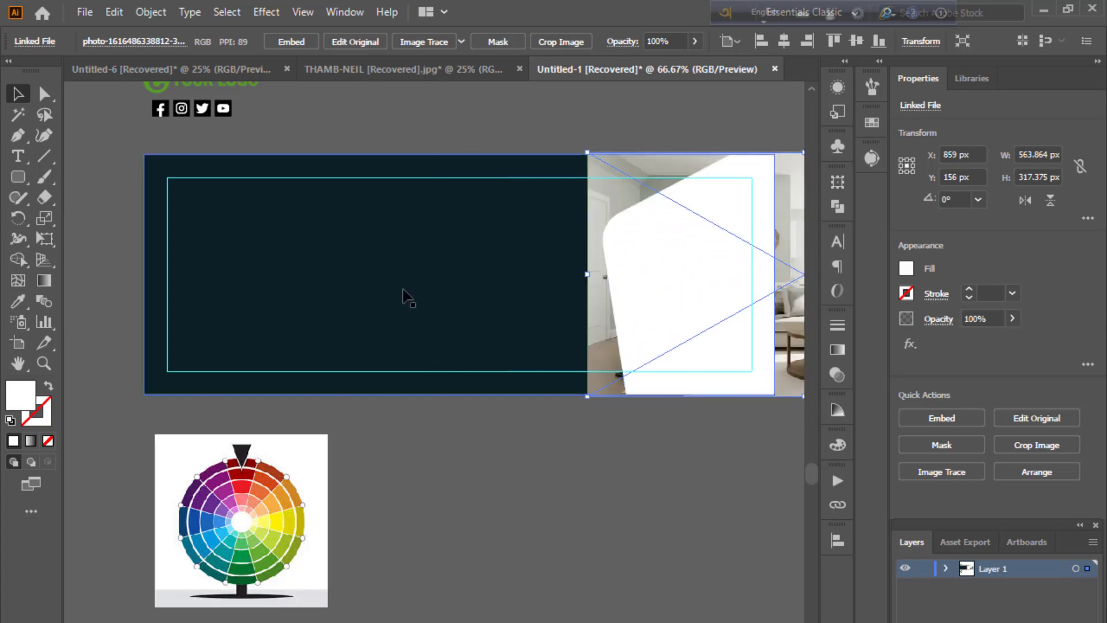
click(290, 42)
key(ctrl+7)
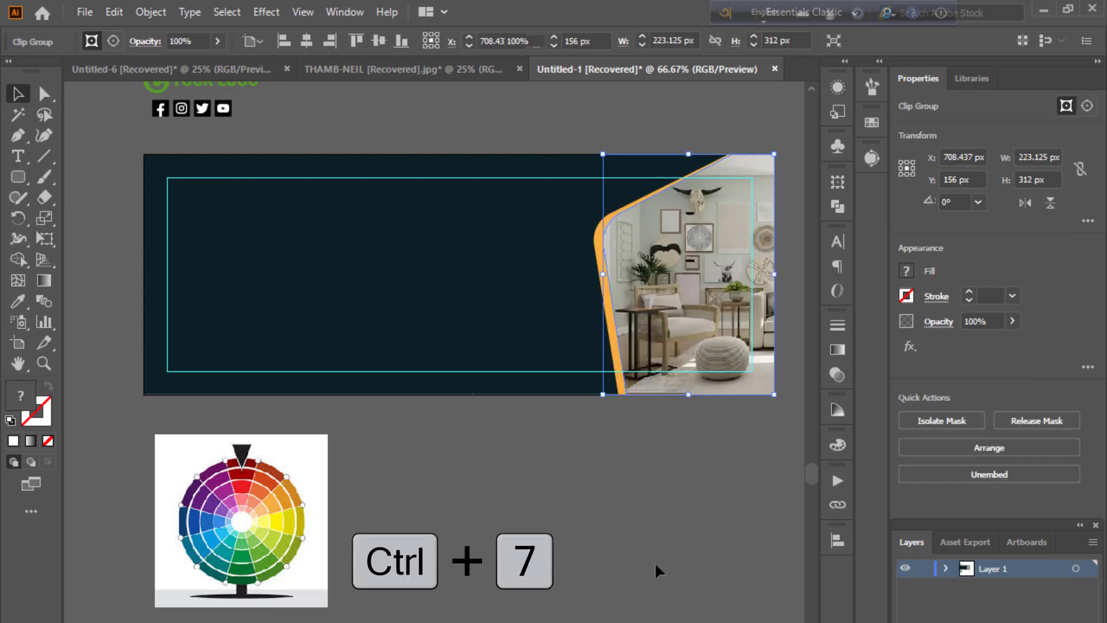
click(655, 562)
mouse_move(655, 561)
mouse_down()
mouse_move(658, 587)
mouse_move(657, 555)
mouse_up()
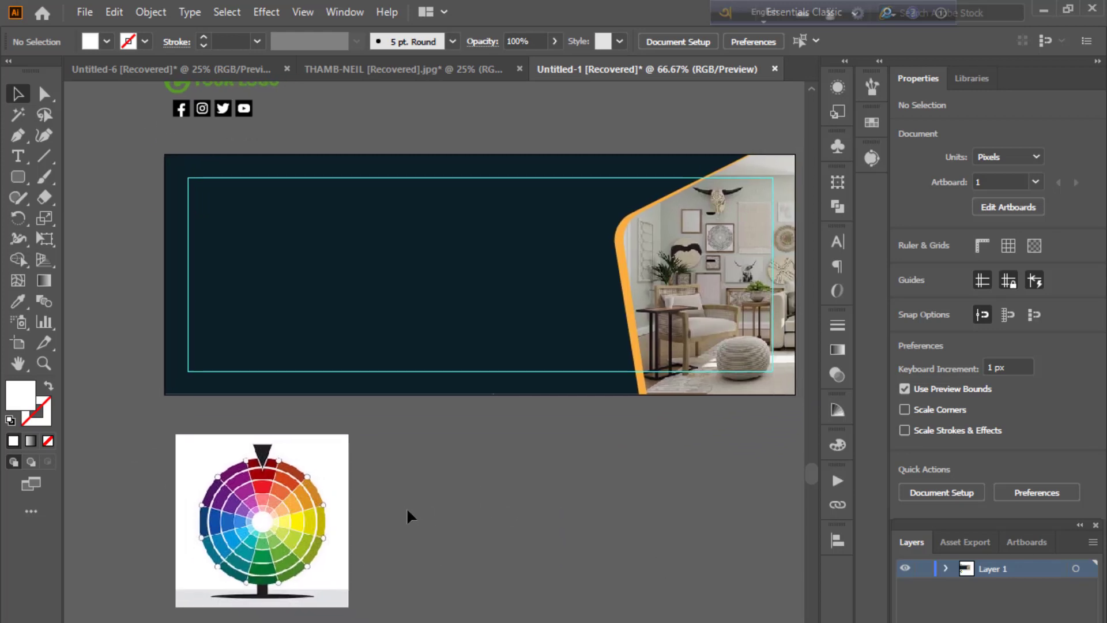
drag(196, 86, 294, 200)
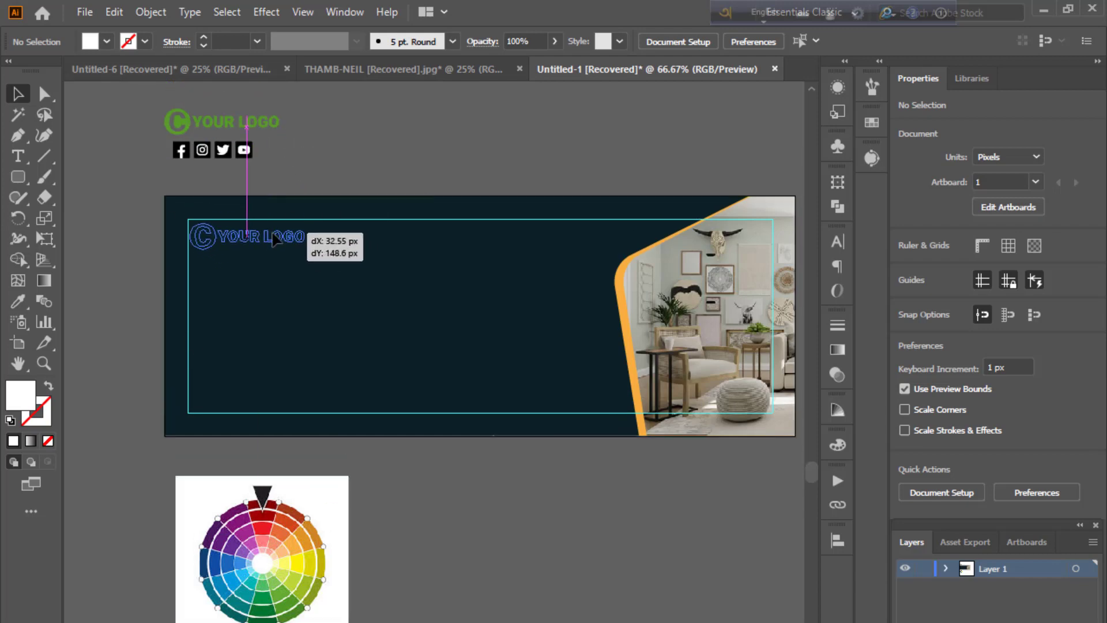
Move the YOUR LOGO mark to the top-left corner and recolour it with the edge's orange.
drag(294, 200, 261, 256)
click(18, 300)
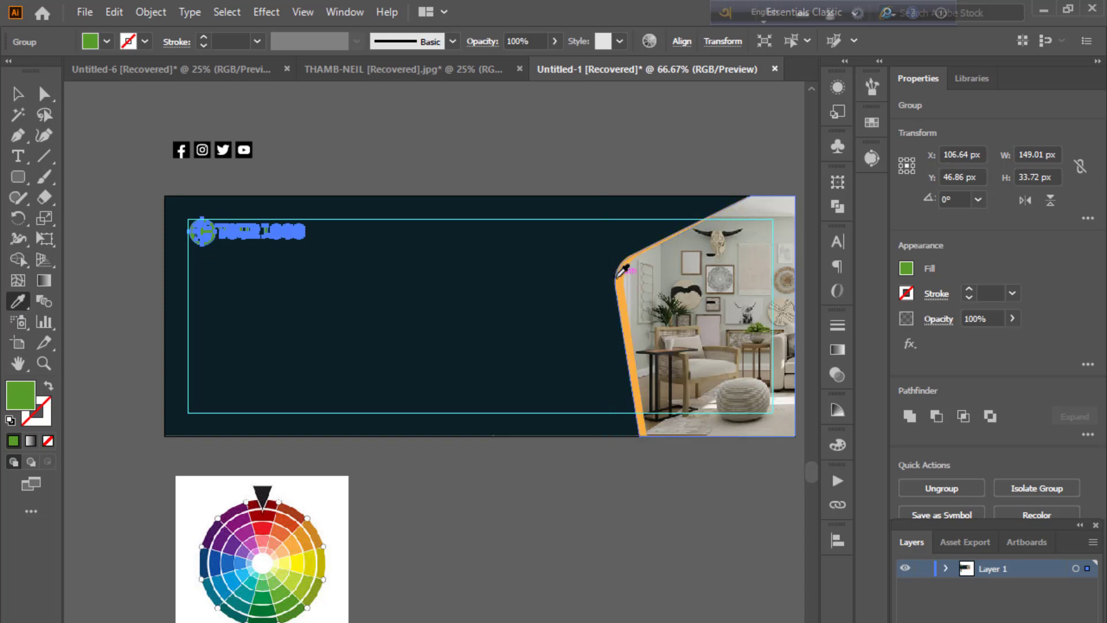
click(618, 274)
click(24, 99)
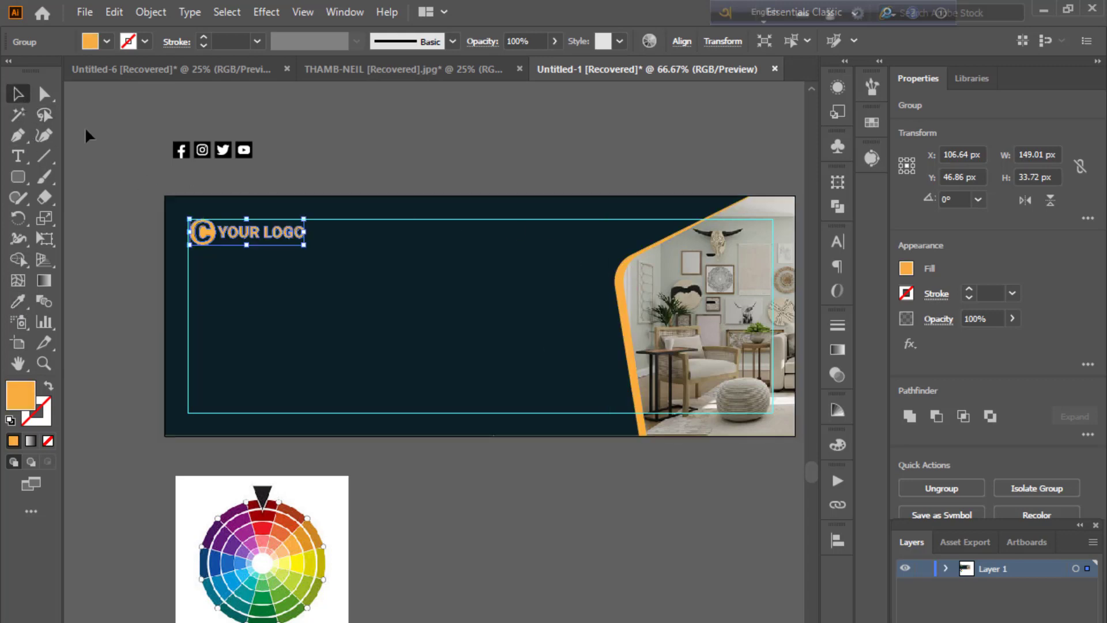
click(122, 150)
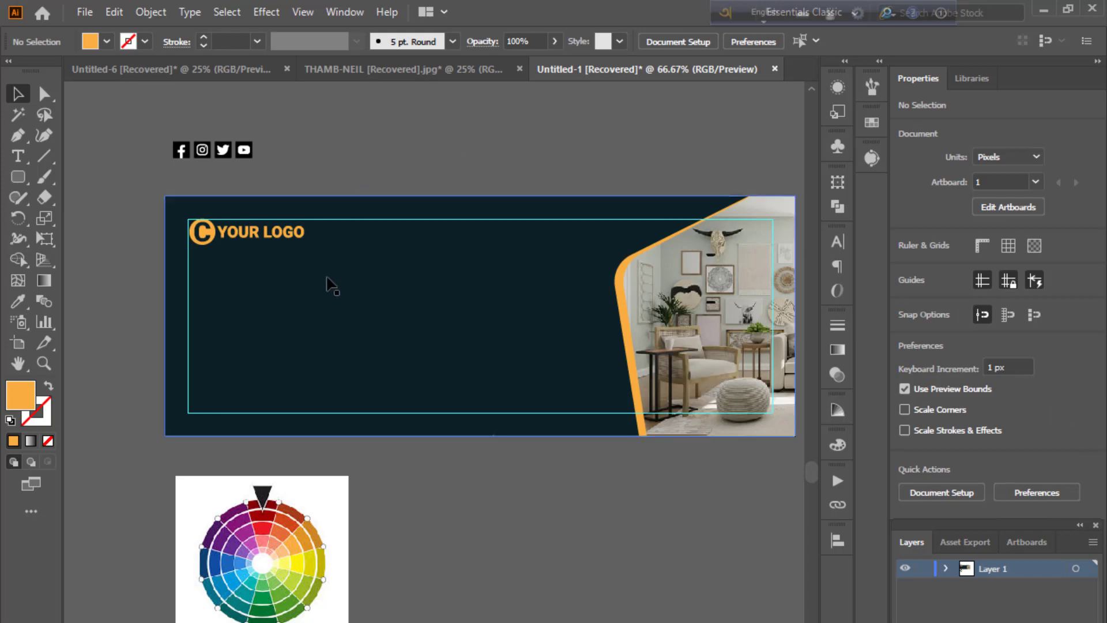
key(ctrl+plus)
key(ctrl+plus)
Add the headline text 'Simple & Modern' below the logo.
scroll(327, 284, up, 5)
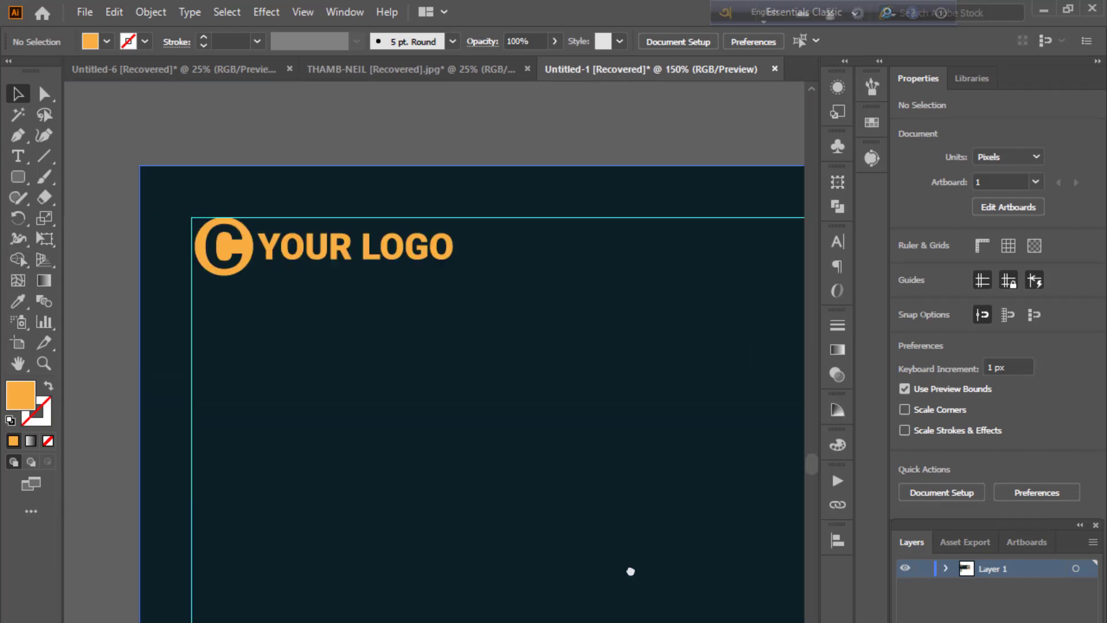
click(18, 155)
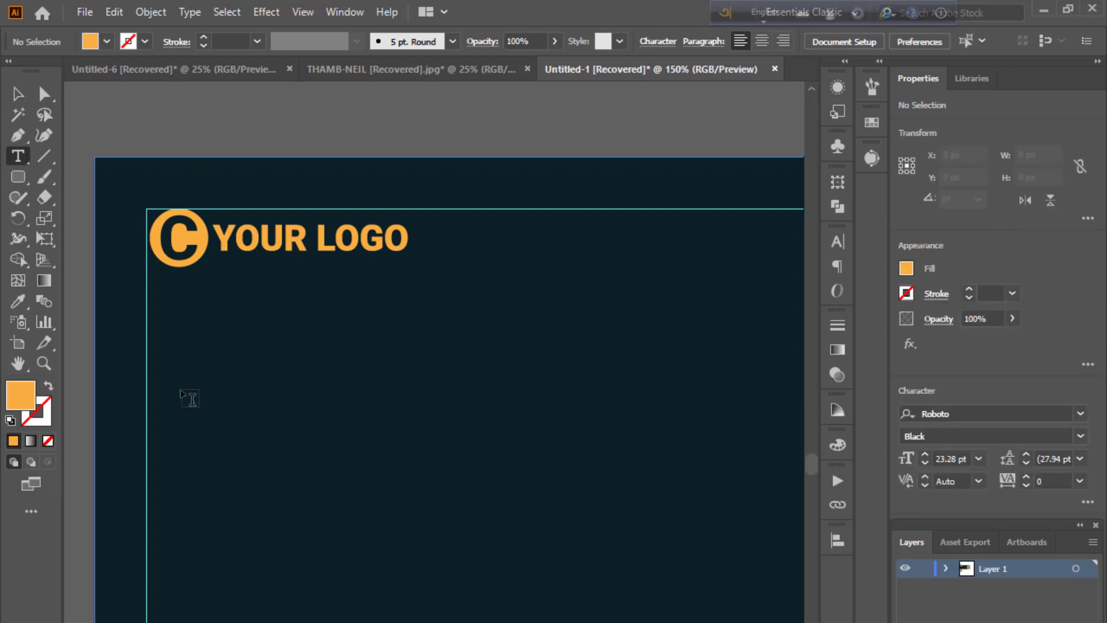
click(183, 395)
key(BackSpace)
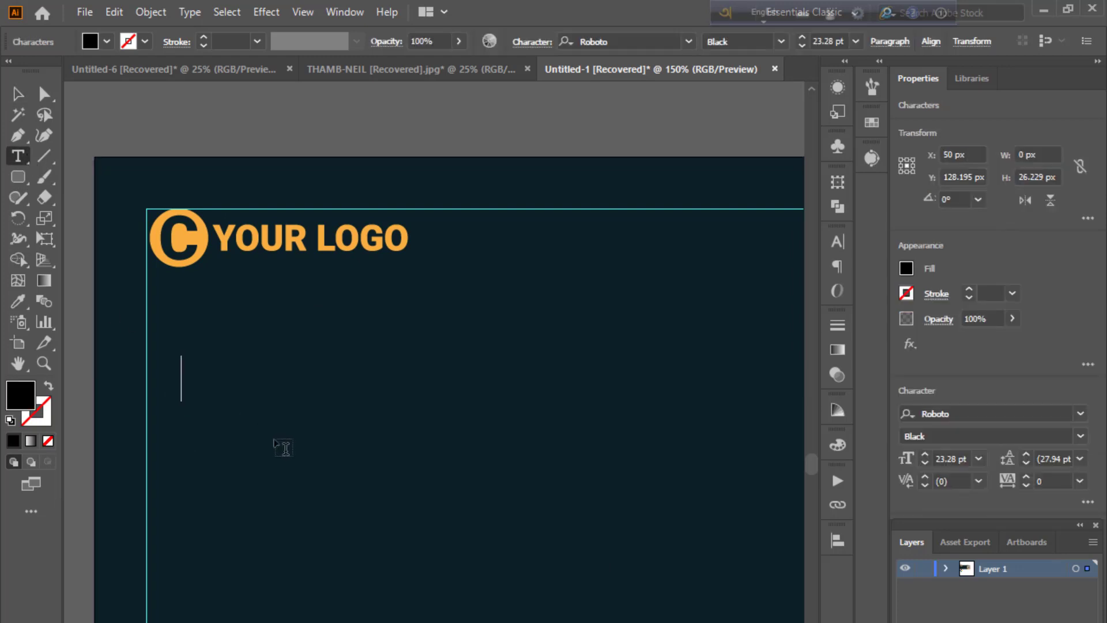
text(Sim)
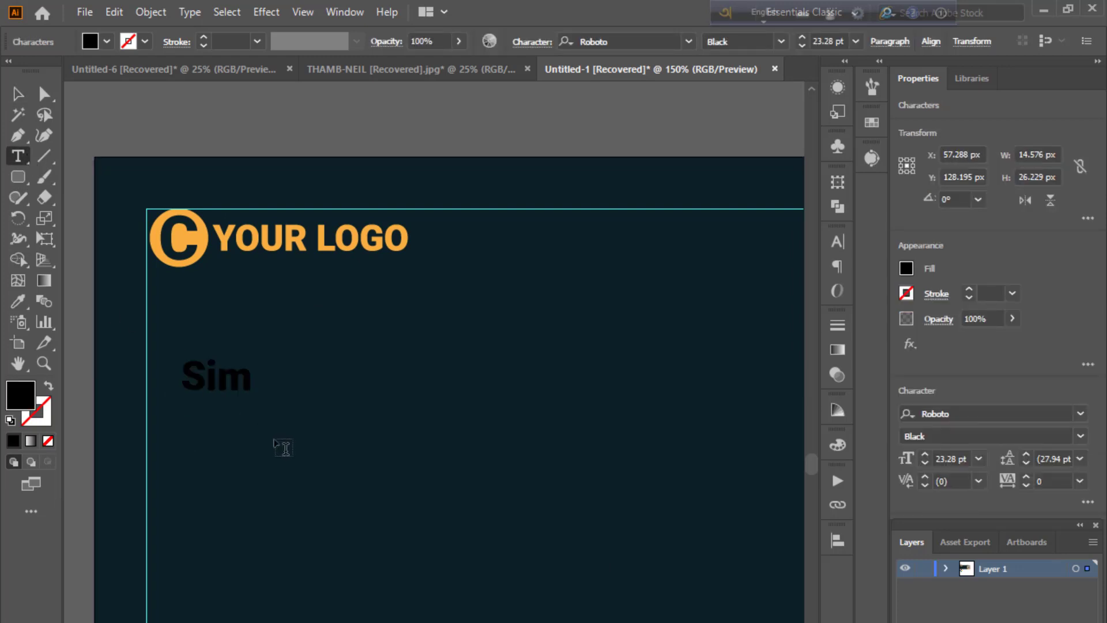
text(pl)
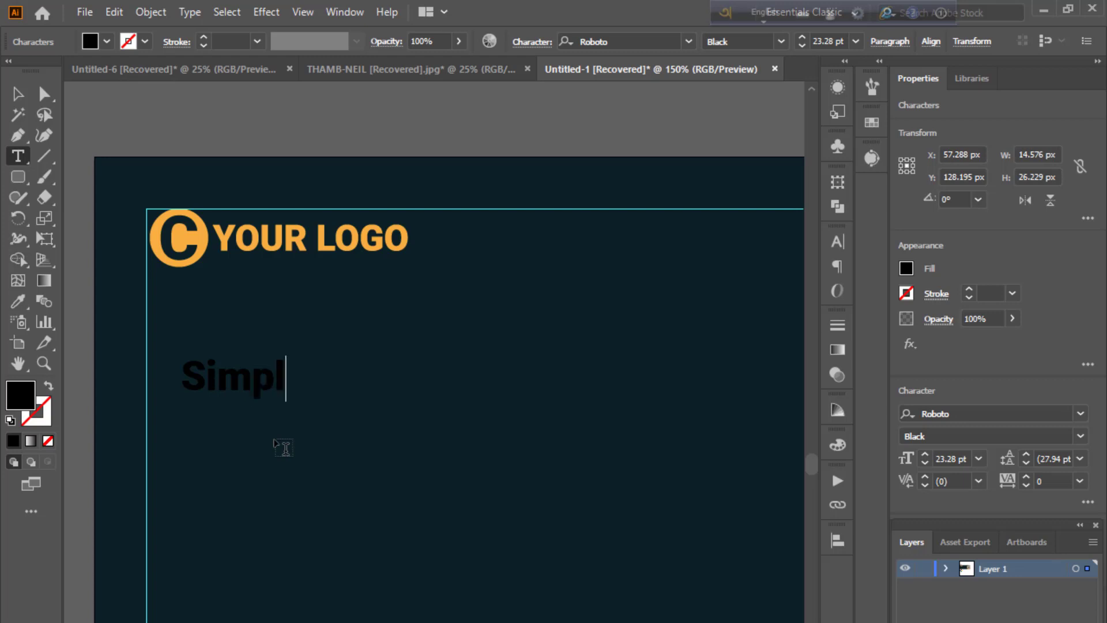
text(e )
text(& )
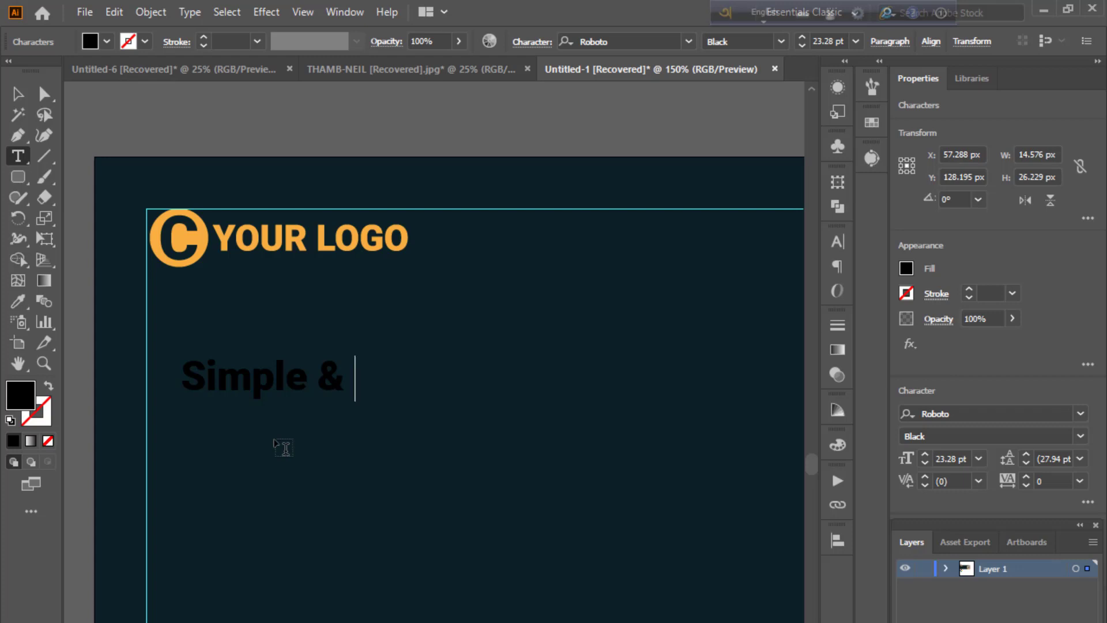
text(Moder)
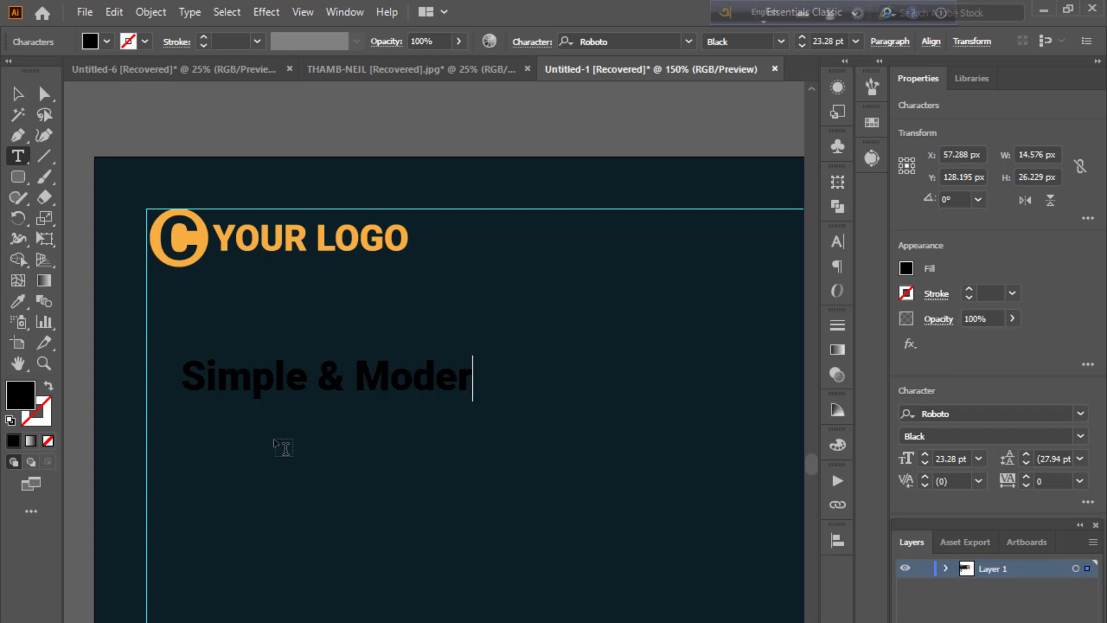
text(n)
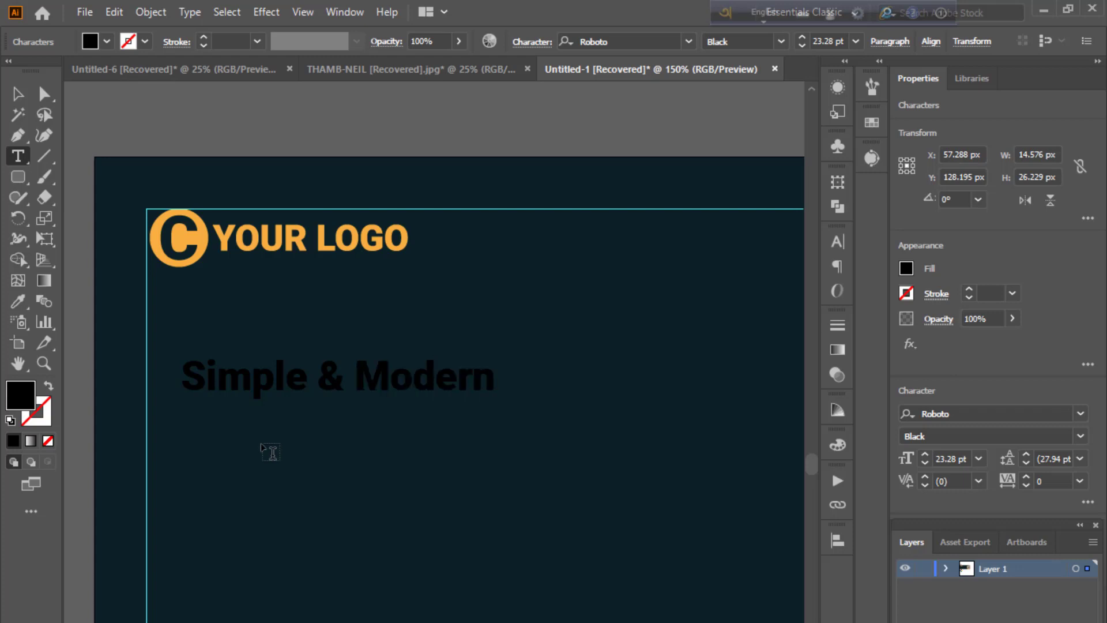
Add a second text line reading 'FURNITURE' beneath the headline.
click(218, 456)
key(BackSpace)
text(F)
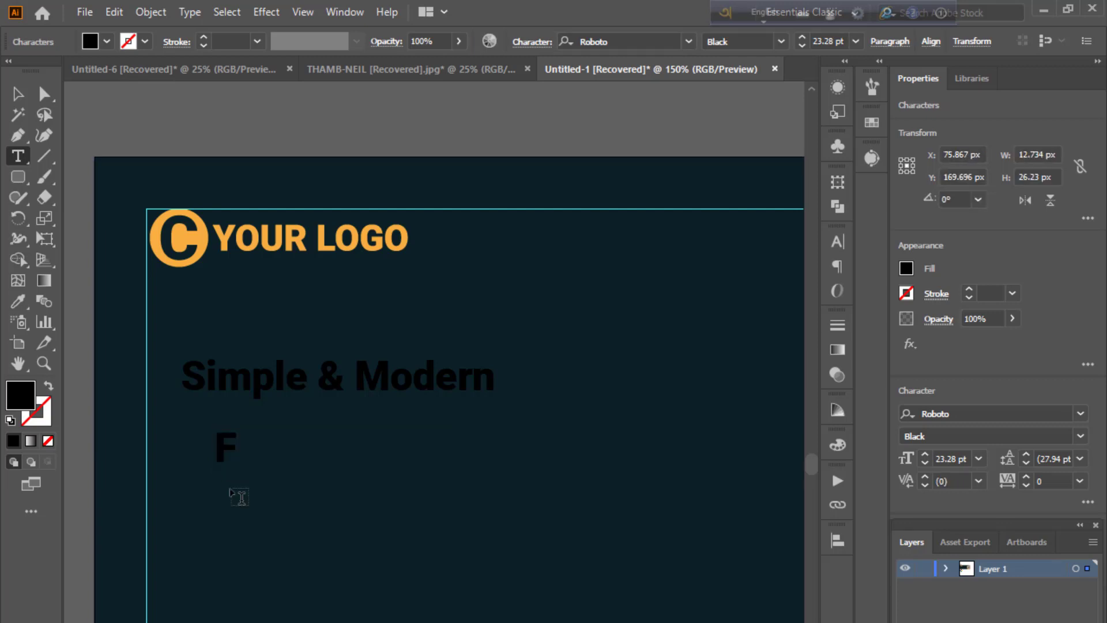
text(URNI)
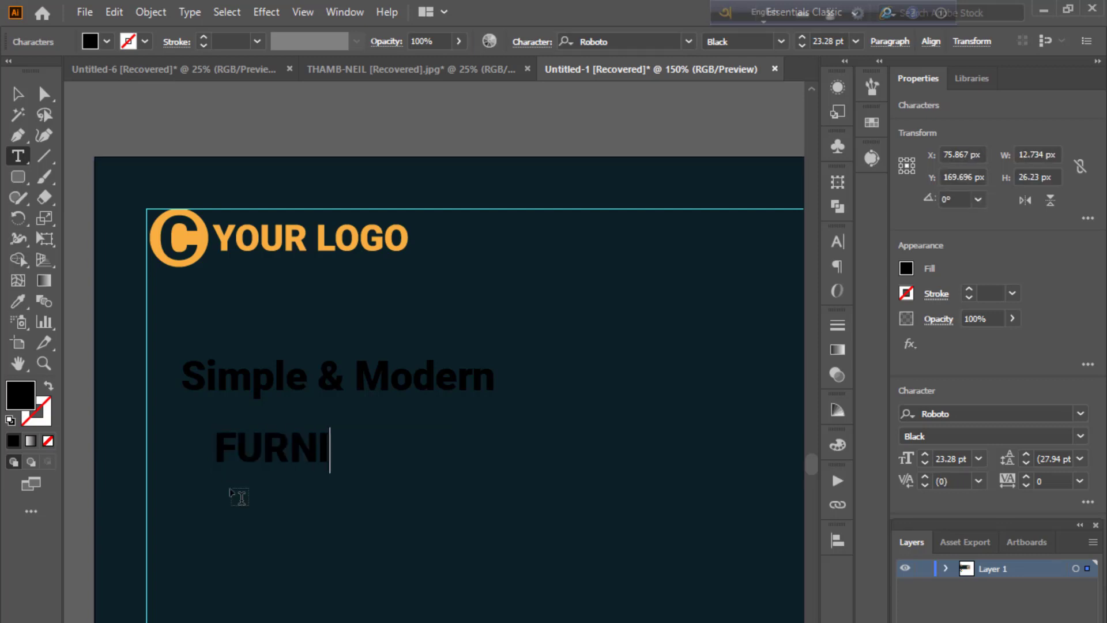
text(TUR)
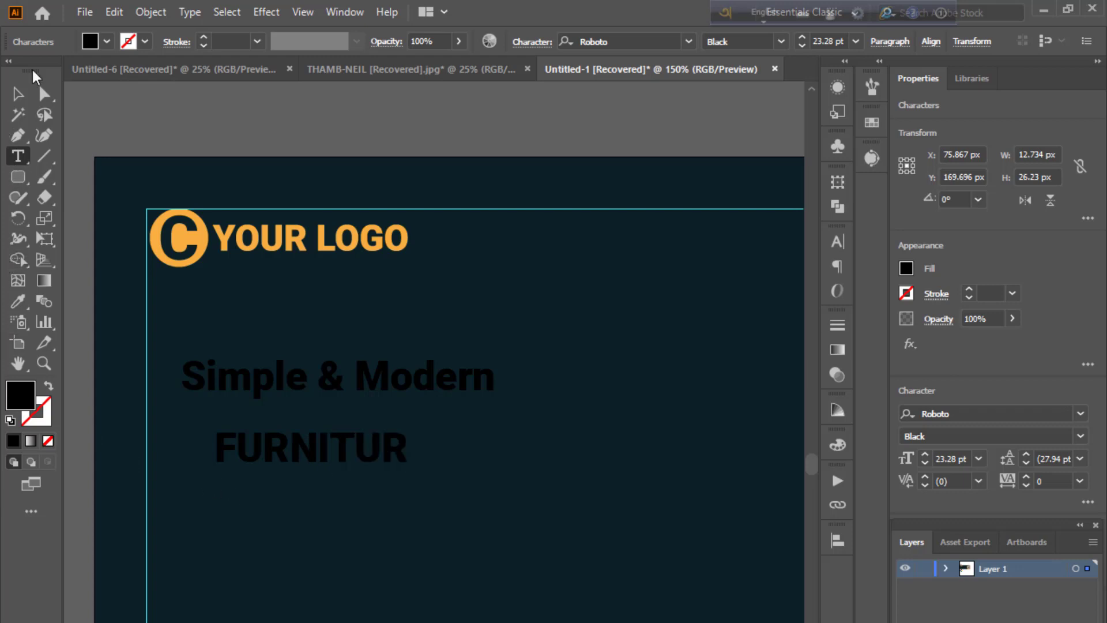
click(17, 93)
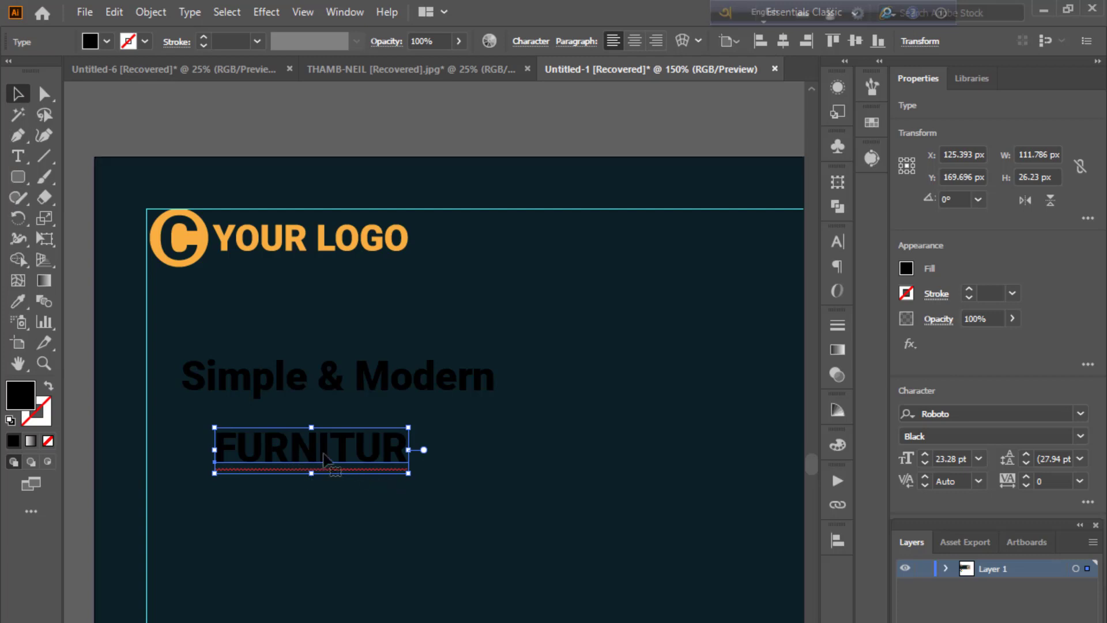
double_click(395, 449)
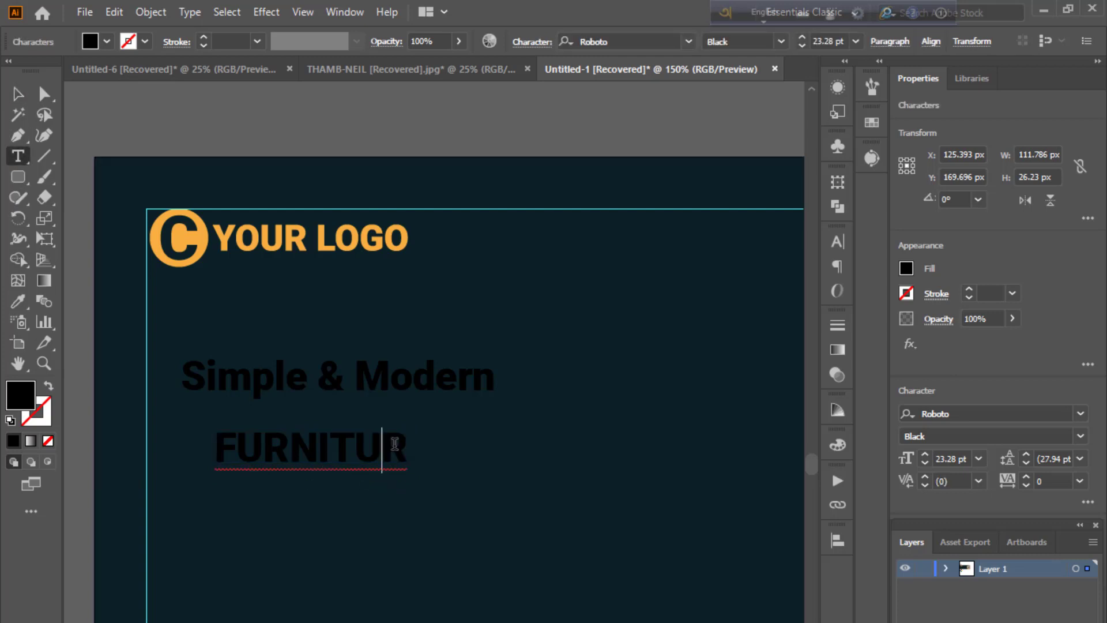
text(E)
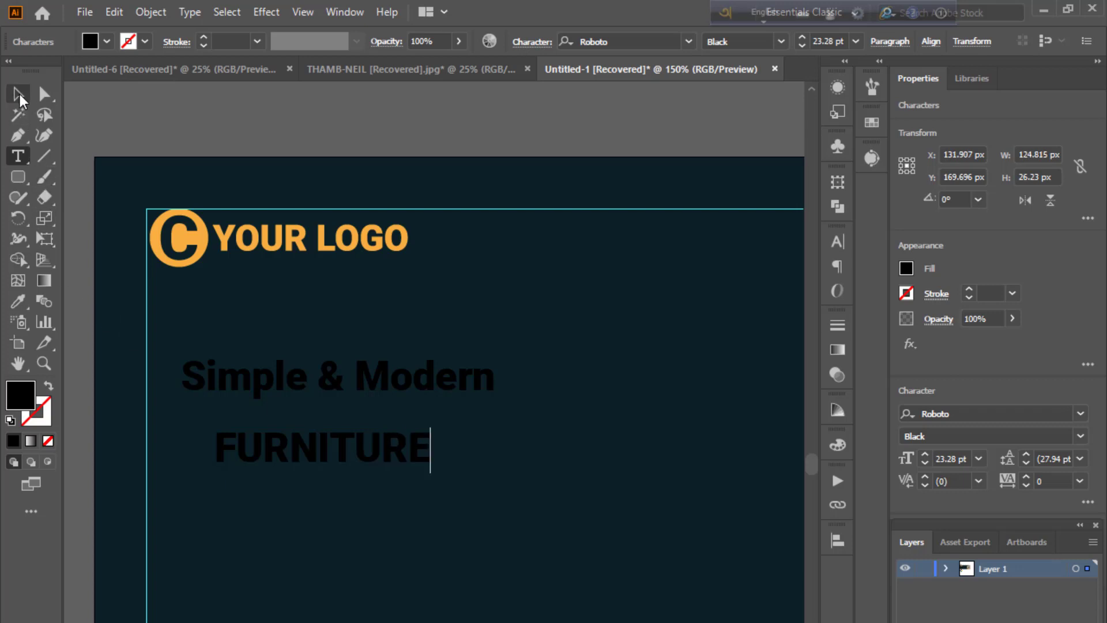
click(18, 93)
key(ctrl+shift+a)
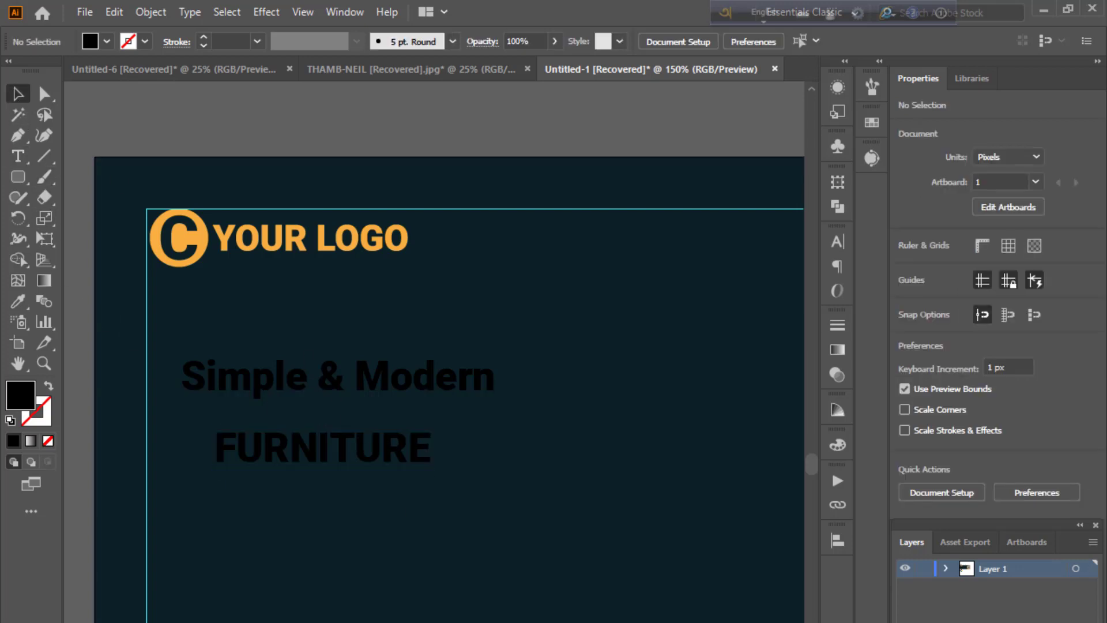
Colour FURNITURE with the logo's orange using the Eyedropper.
click(311, 447)
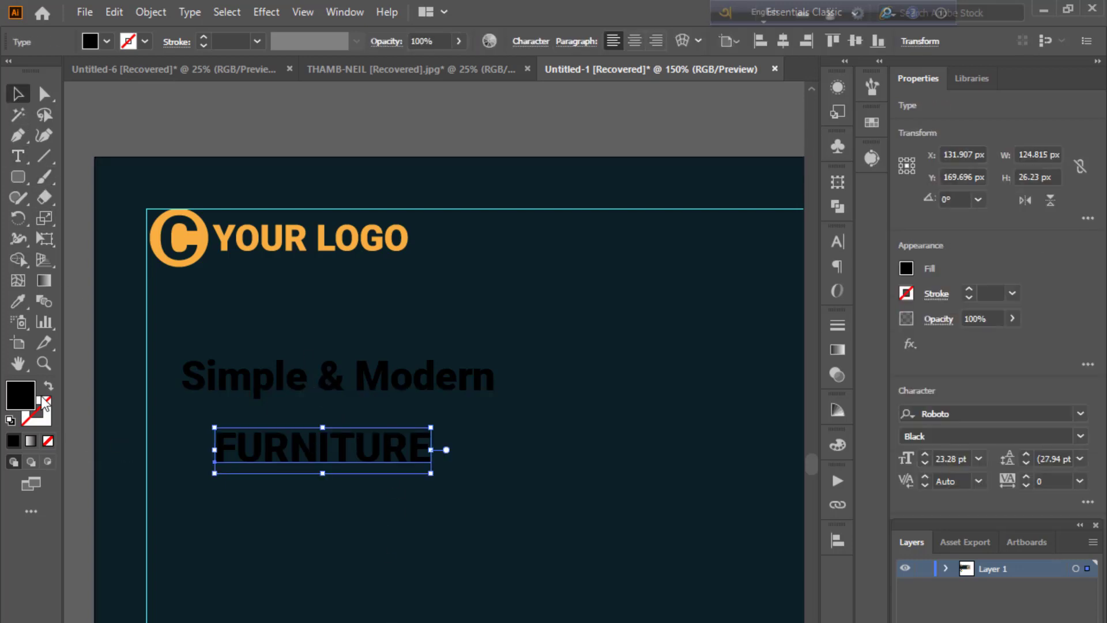
click(18, 300)
click(151, 237)
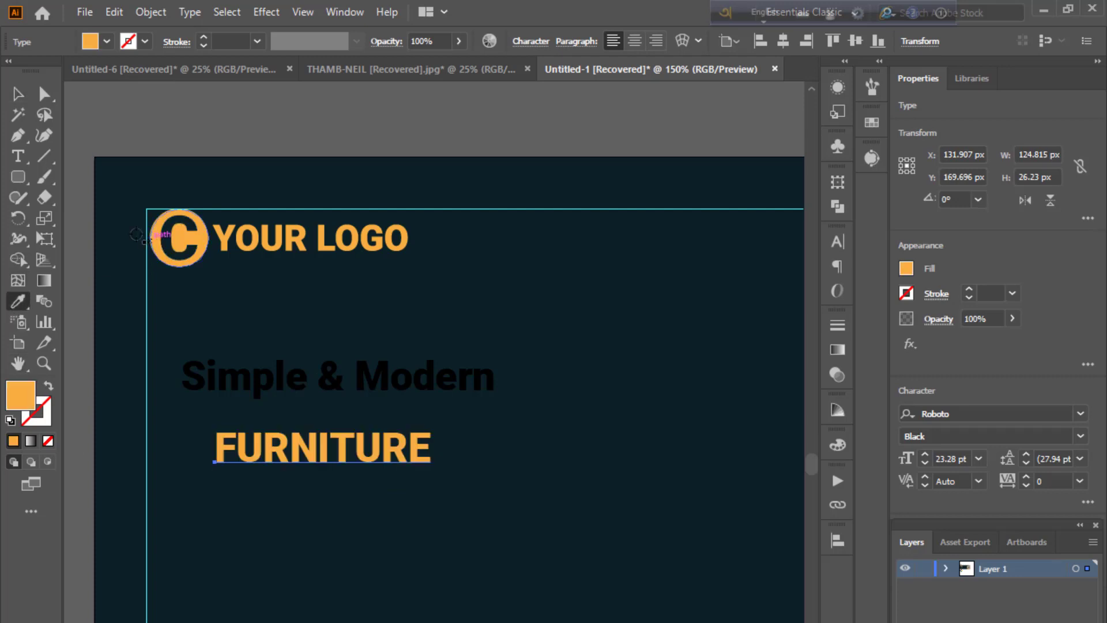
click(18, 92)
click(284, 323)
Make Simple & Modern white (#FFFFFF) and move it up-left to the margin guide.
click(254, 375)
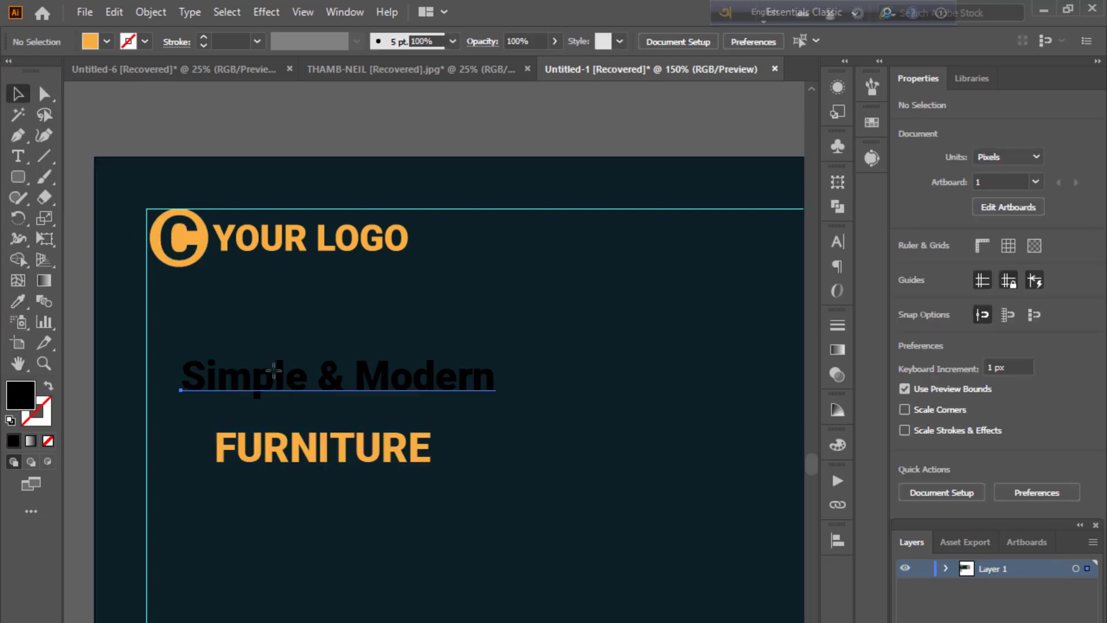
double_click(23, 402)
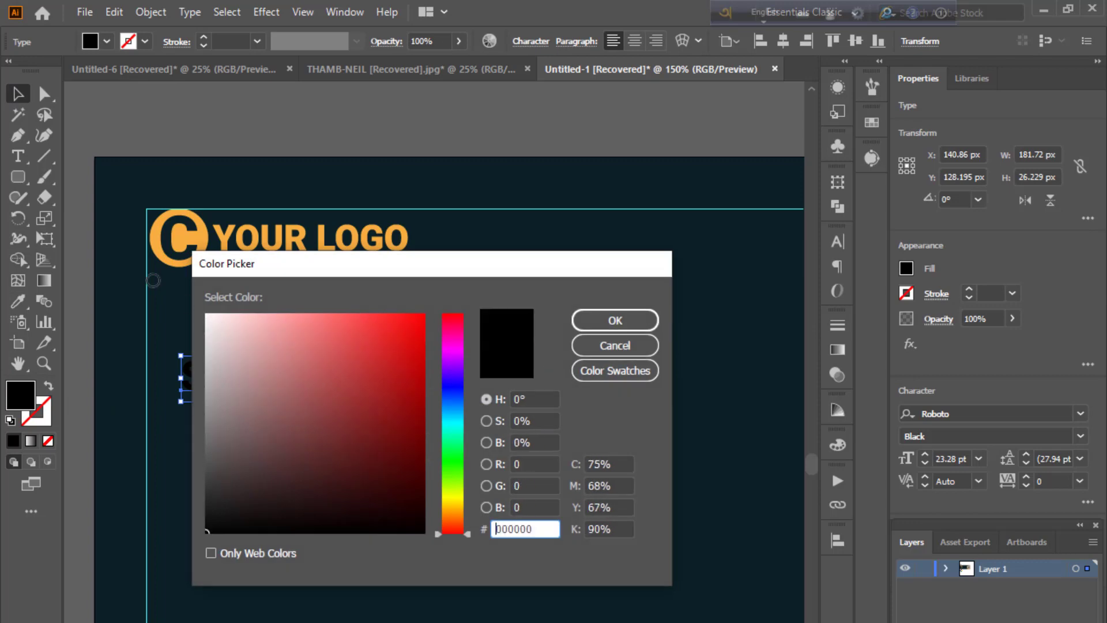
text(ffffff)
click(611, 320)
click(309, 563)
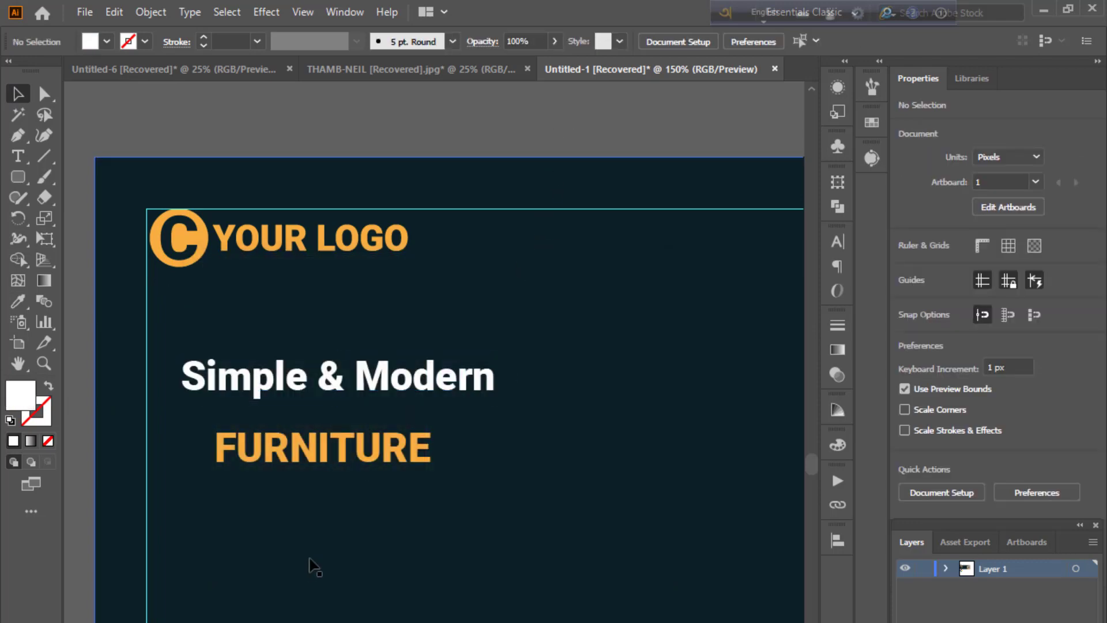
drag(287, 385, 252, 343)
Scale FURNITURE up to 69 pt and align it to the left margin.
click(297, 459)
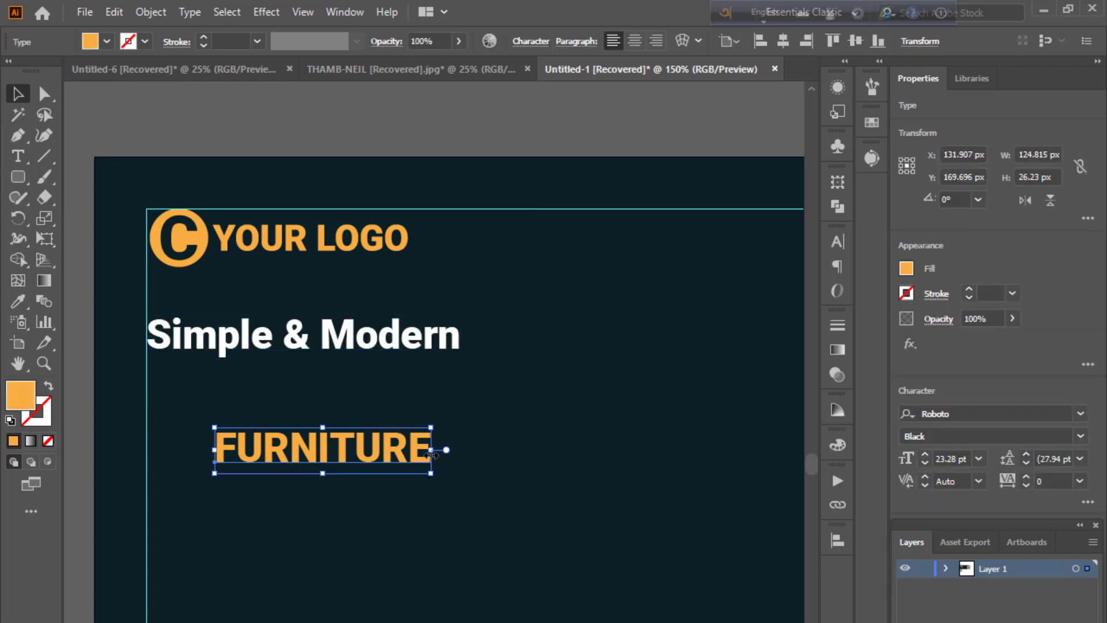
key(ctrl+minus)
drag(369, 436, 557, 441)
drag(389, 430, 365, 427)
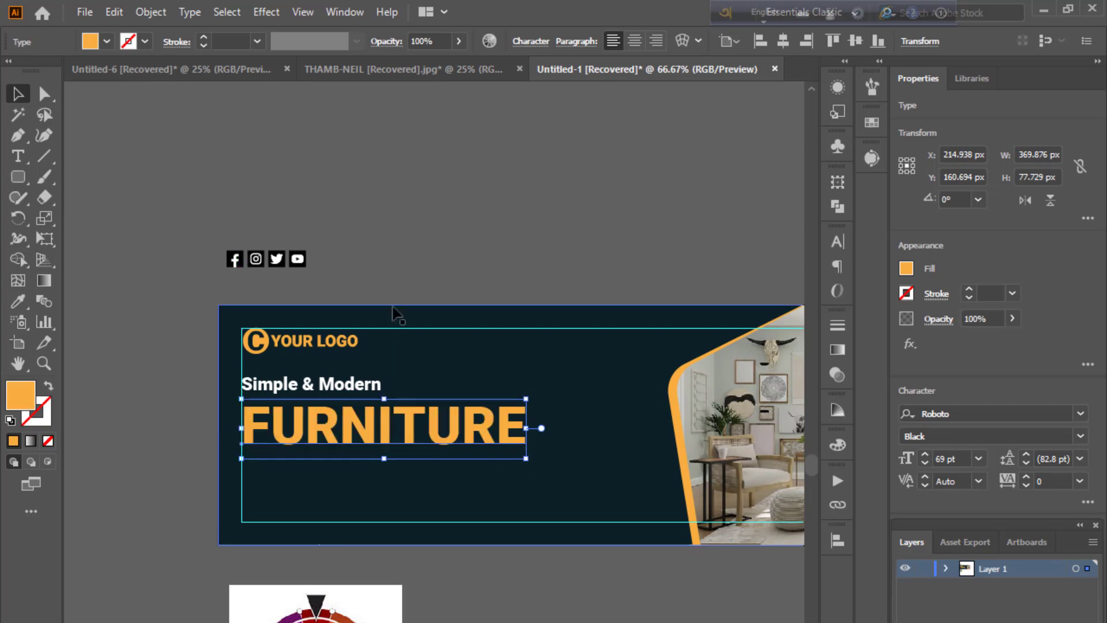
click(461, 262)
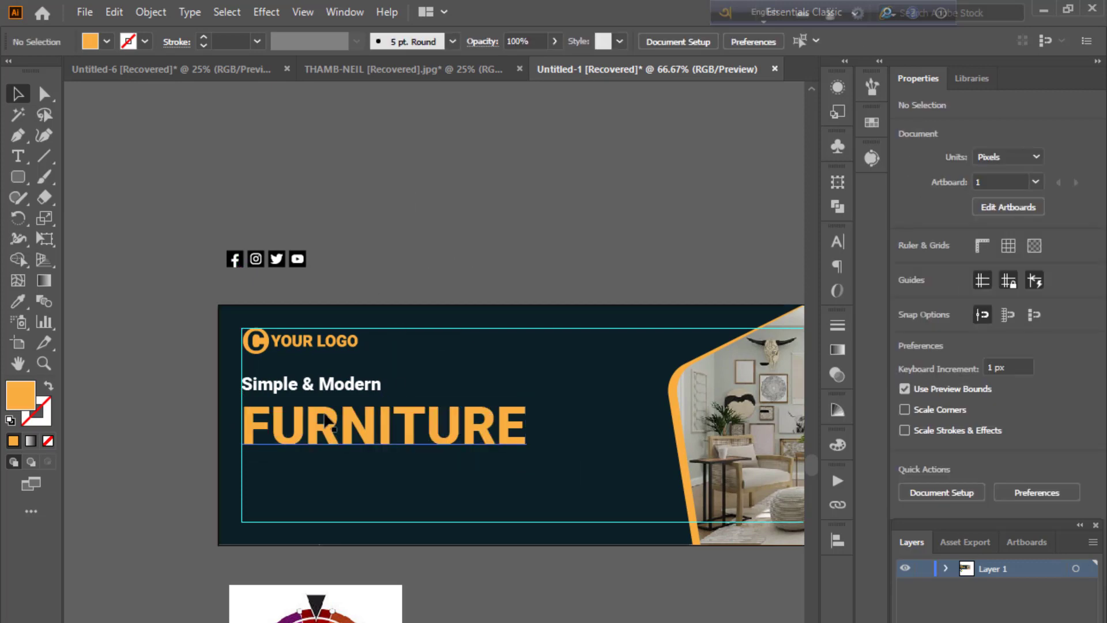
Enlarge Simple & Modern above FURNITURE by dragging its bounding-box handle.
click(380, 383)
drag(384, 384, 449, 385)
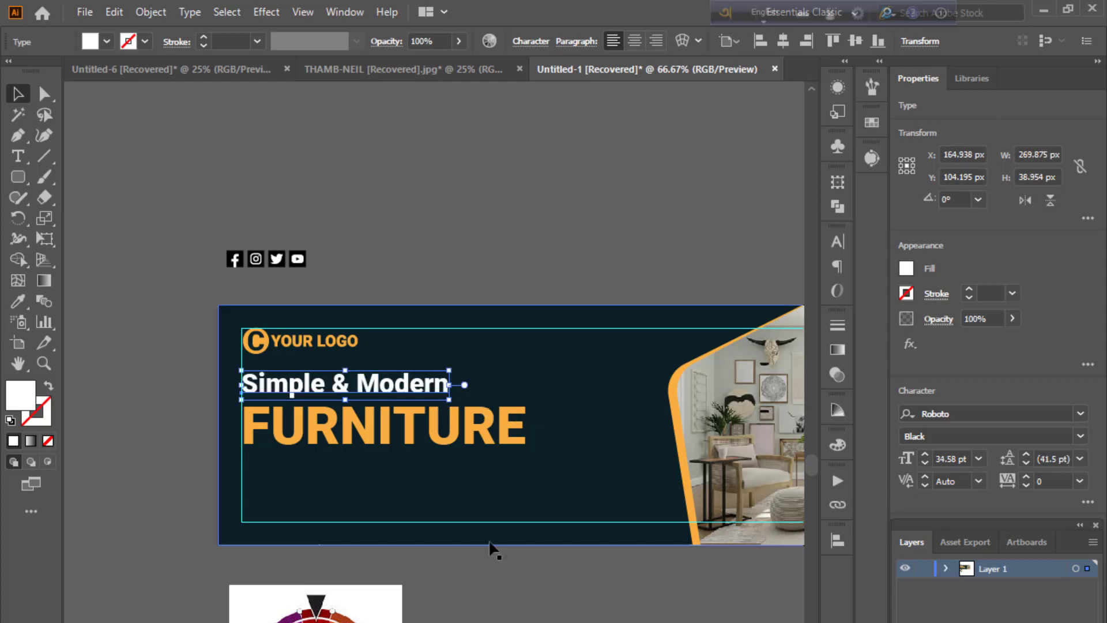
click(513, 582)
click(411, 394)
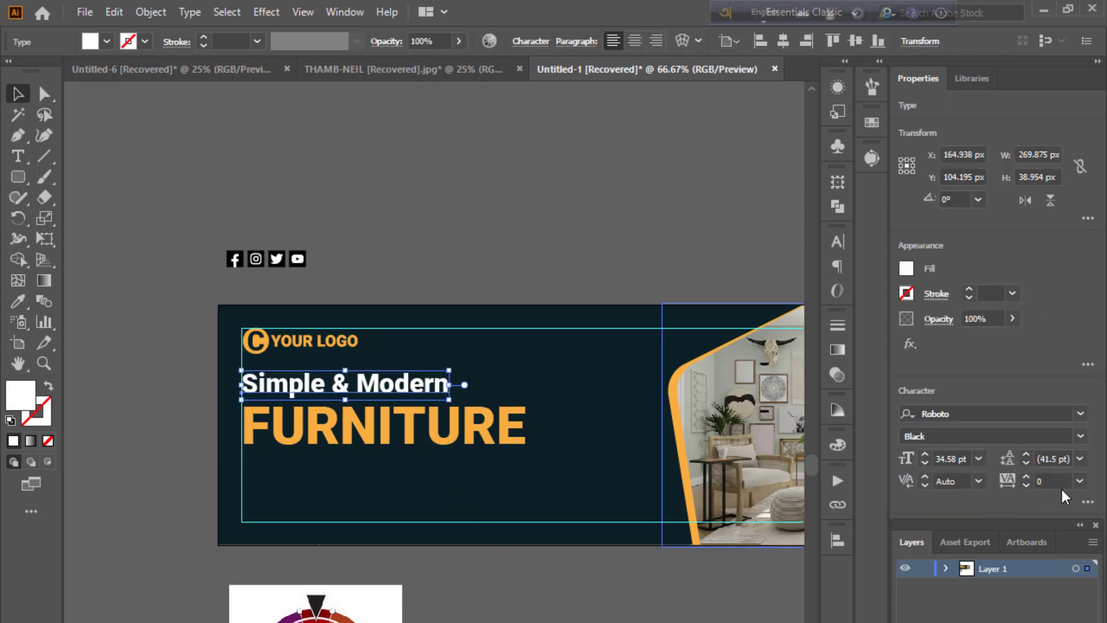
Switch Simple & Modern's font style from Black to Roboto Regular.
click(1080, 436)
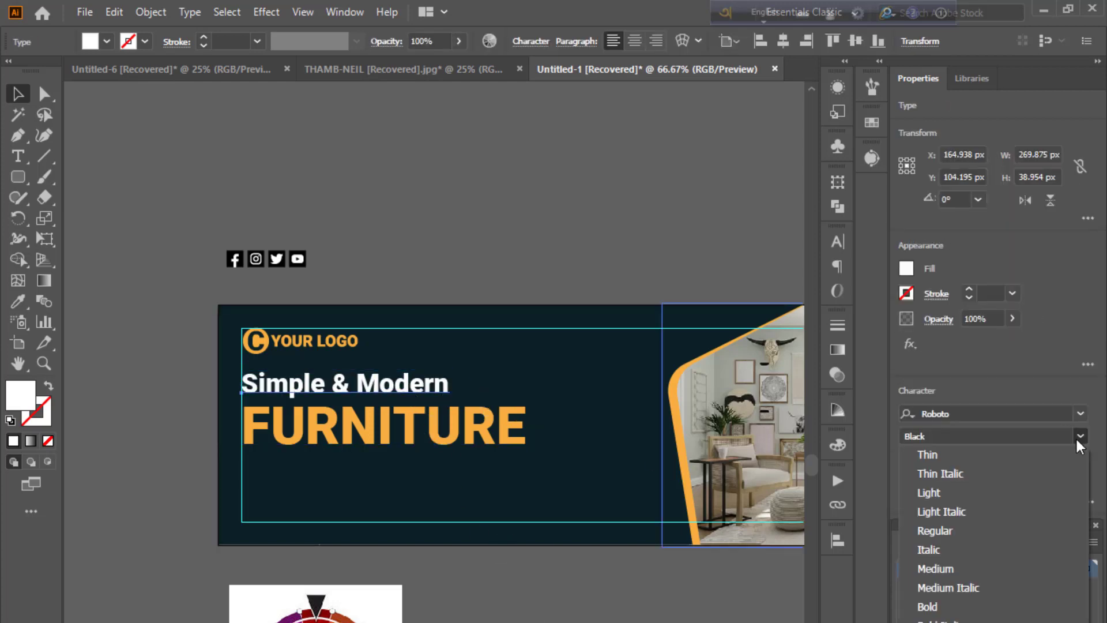
click(972, 531)
key(ctrl+shift+a)
scroll(510, 416, down, 2)
scroll(511, 415, up, 1)
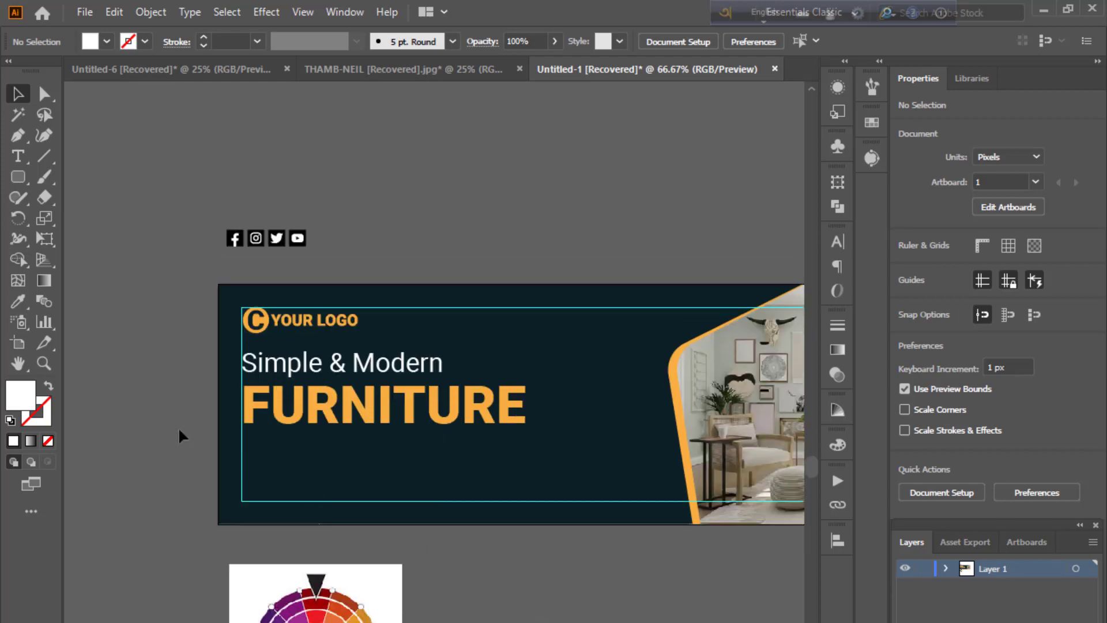
scroll(297, 484, up, 1)
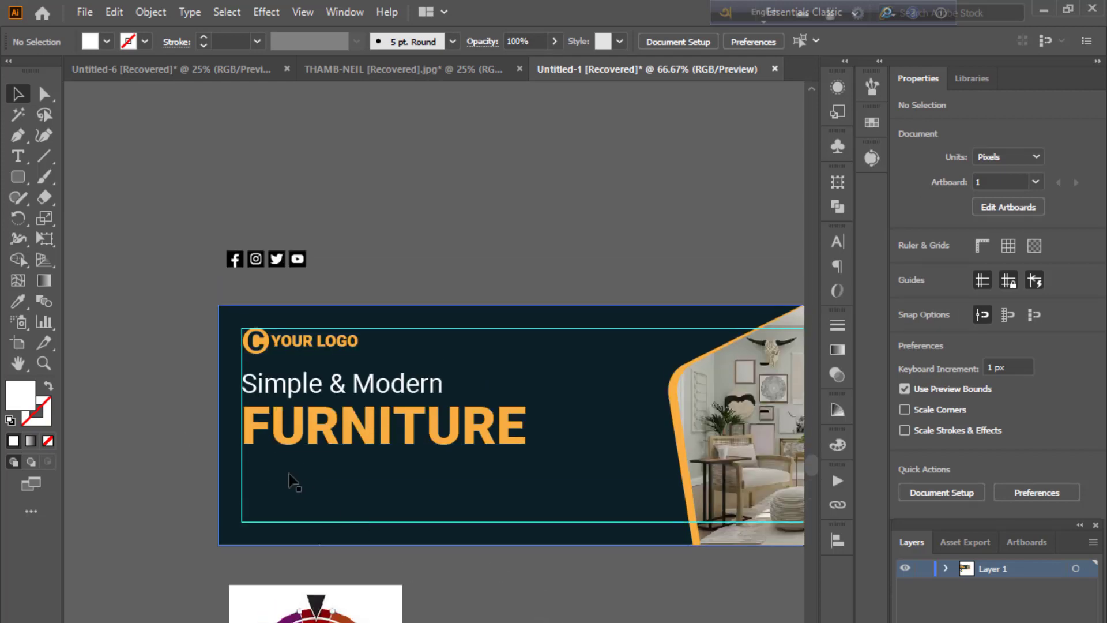
Add a two-line Lorem ipsum body text frame beneath FURNITURE.
click(18, 155)
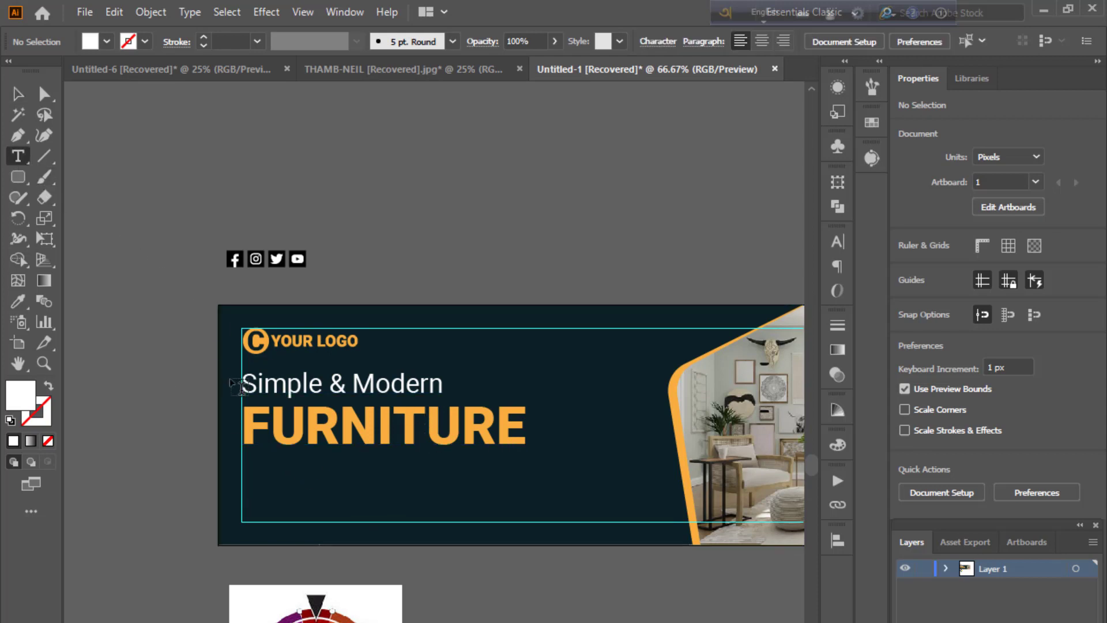
drag(242, 463, 527, 487)
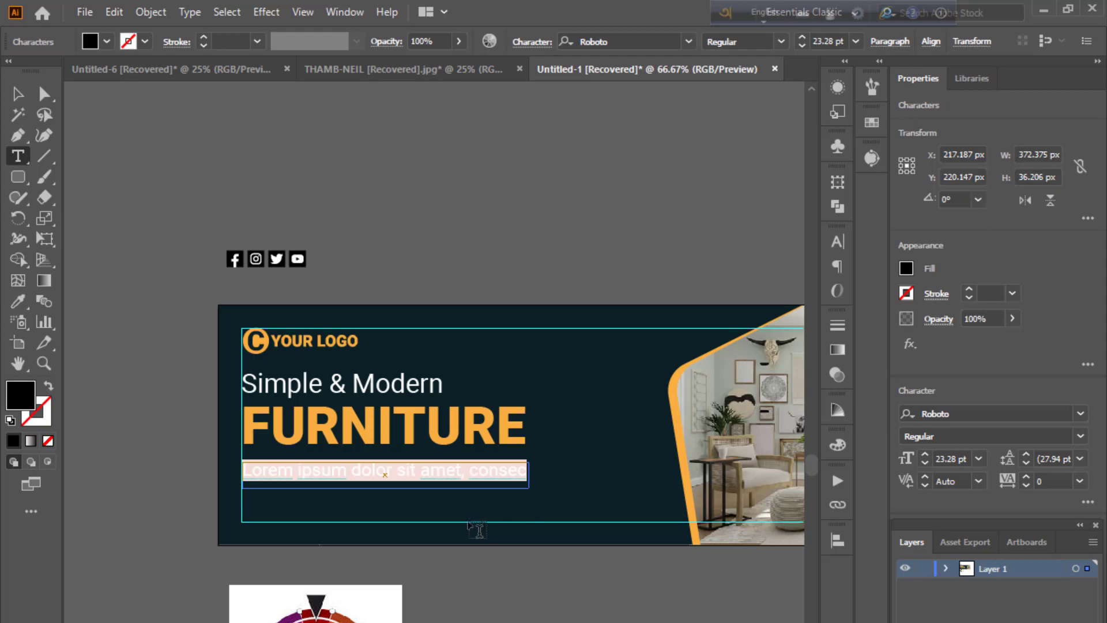
key(ctrl+z)
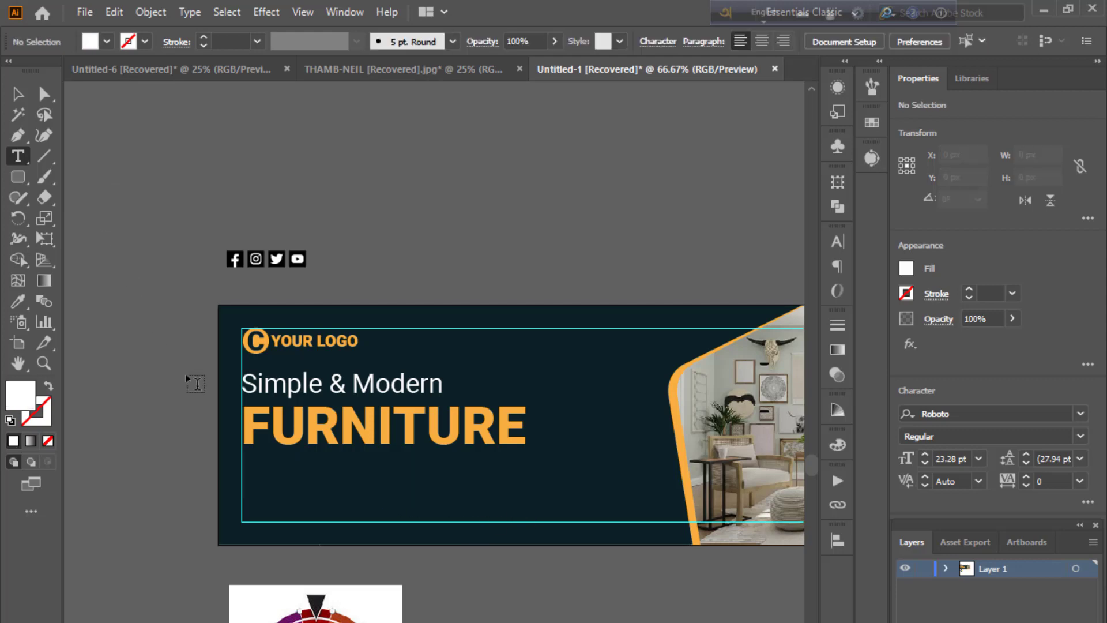
drag(242, 463, 529, 506)
key(Escape)
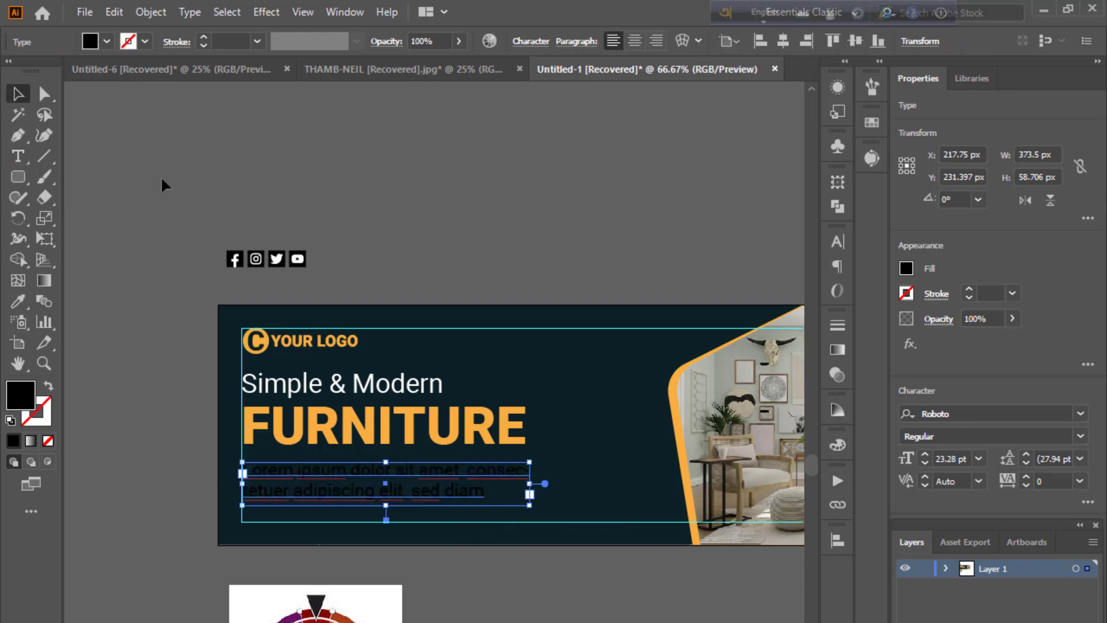
click(163, 183)
Colour the body text white (#FFFFFF) and nudge it up slightly.
click(233, 471)
double_click(20, 393)
text(ffffff)
click(640, 316)
click(628, 245)
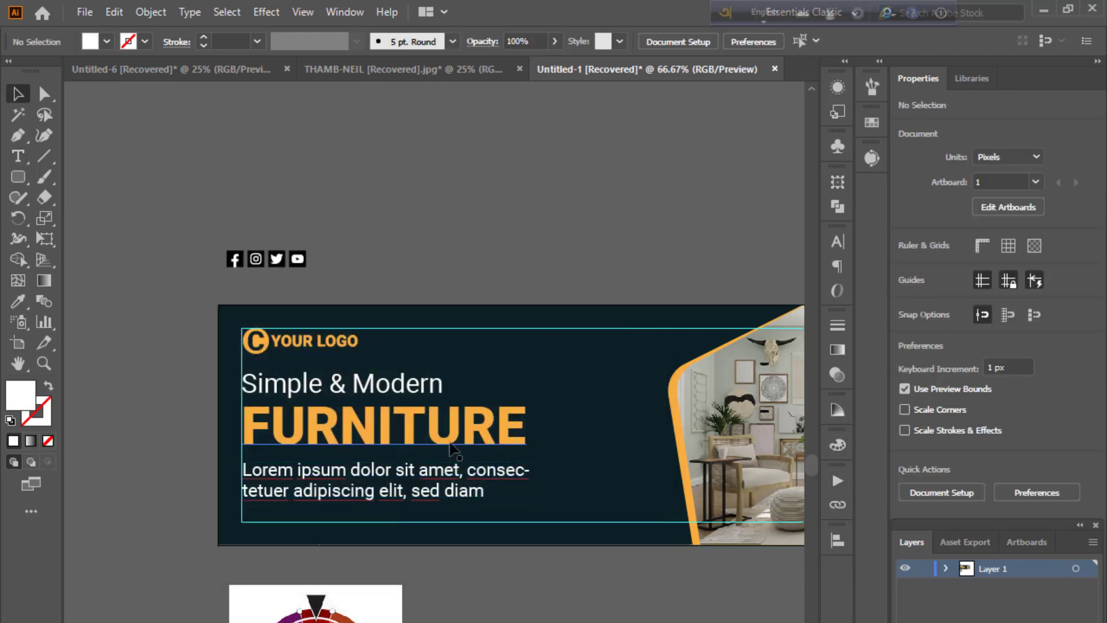
click(404, 490)
key(Up)
key(Up)
key(Up)
key(Up)
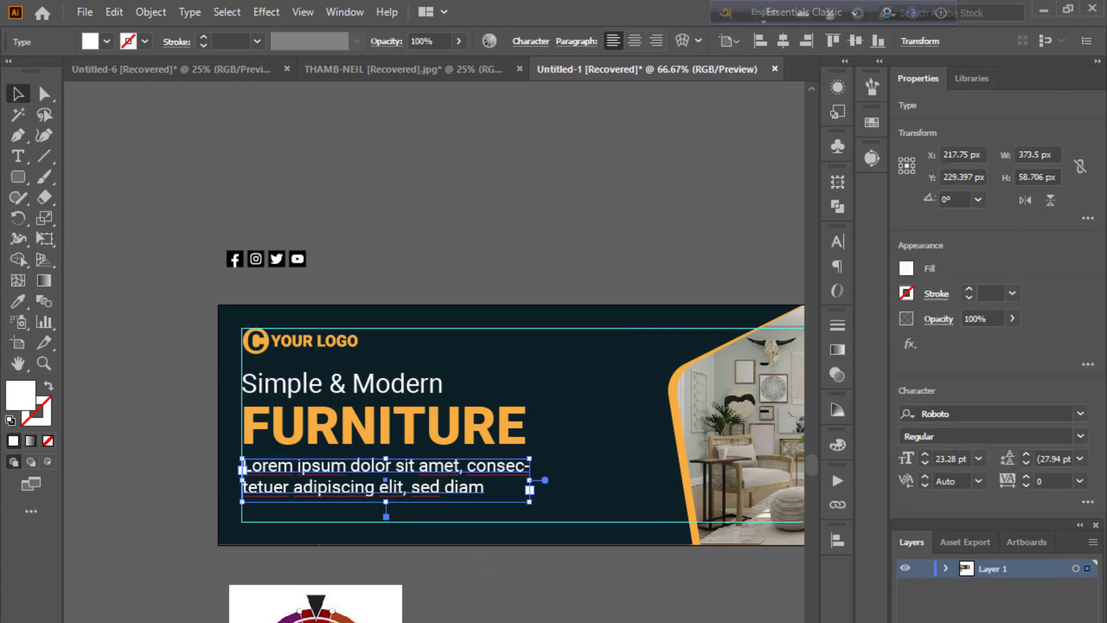
key(ctrl+shift+a)
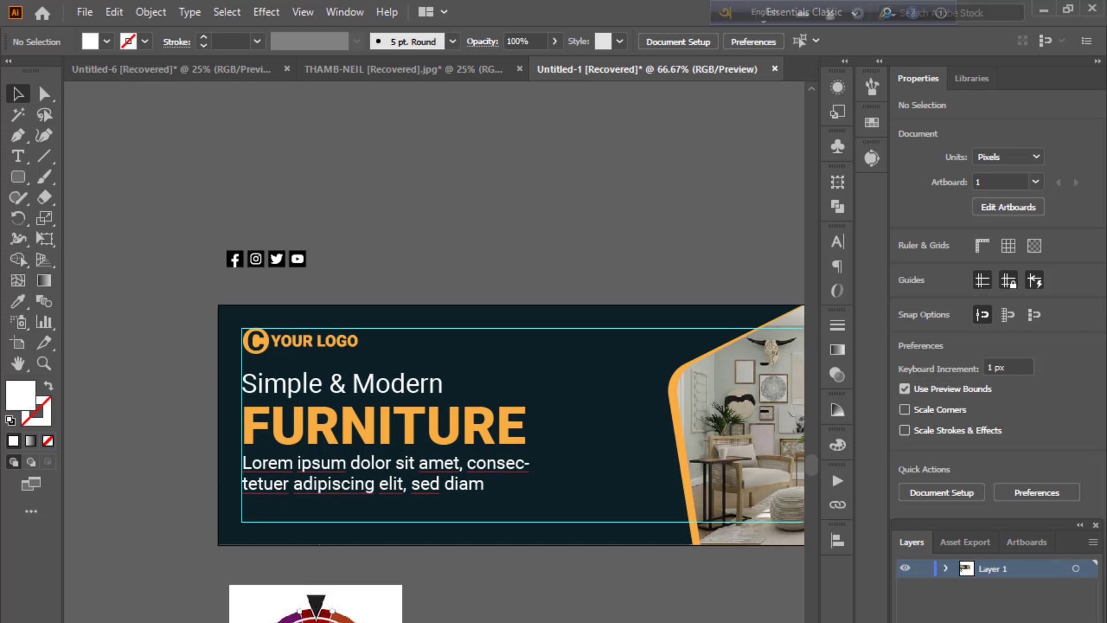
Draw a 244 × 27 px rectangle below the body text.
click(16, 177)
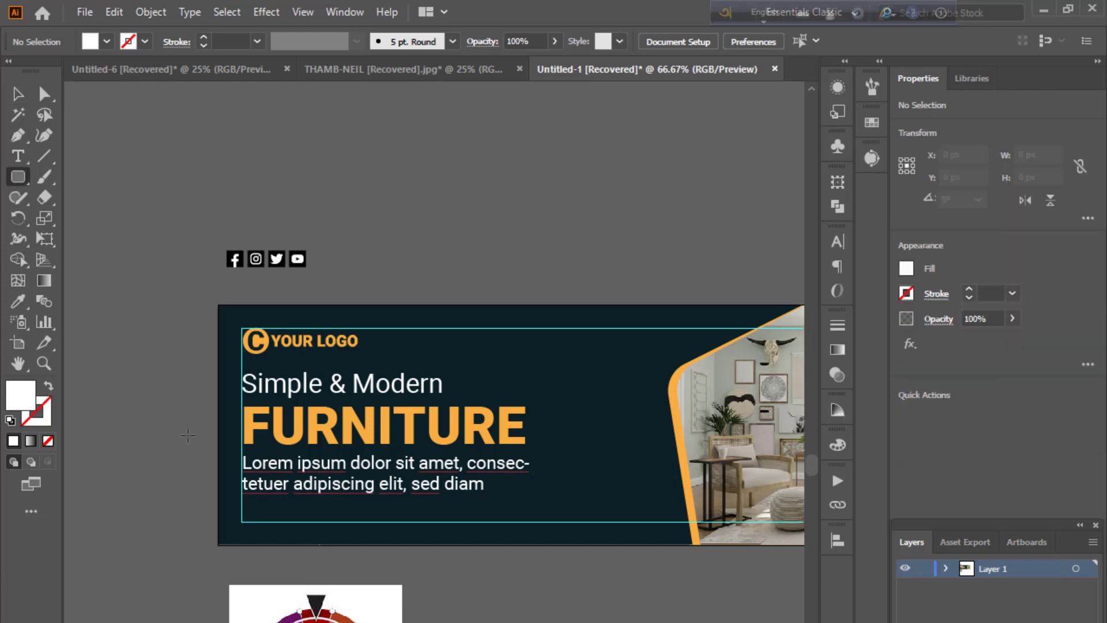
drag(5, 180, 80, 192)
key(ctrl+plus)
key(ctrl+plus)
scroll(209, 527, left, 5)
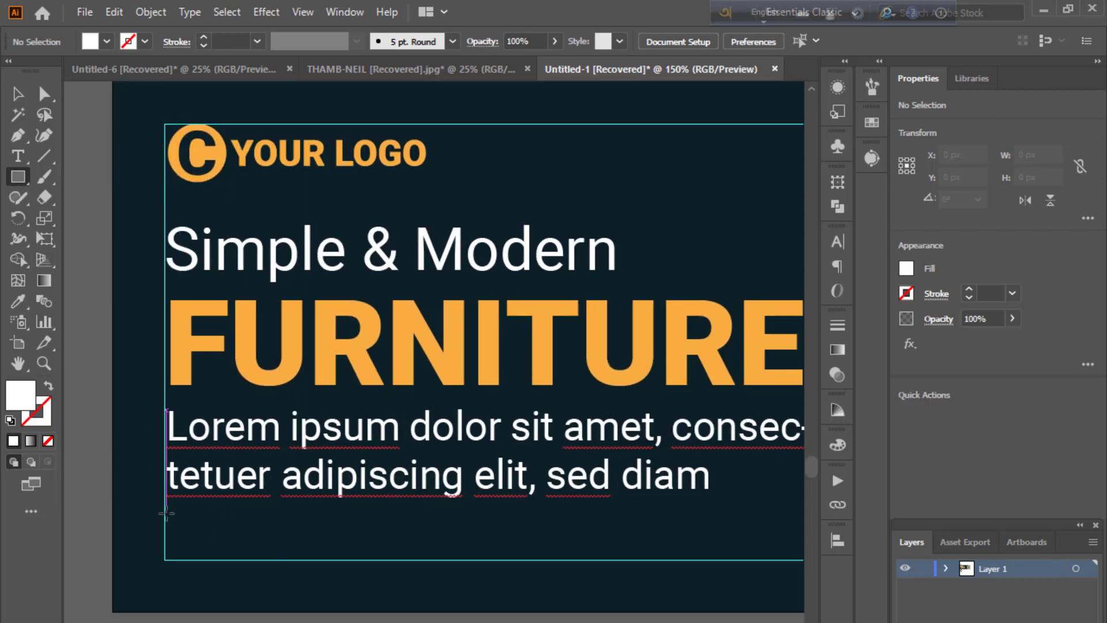
mouse_move(166, 513)
mouse_down()
mouse_move(421, 562)
mouse_move(588, 558)
mouse_up()
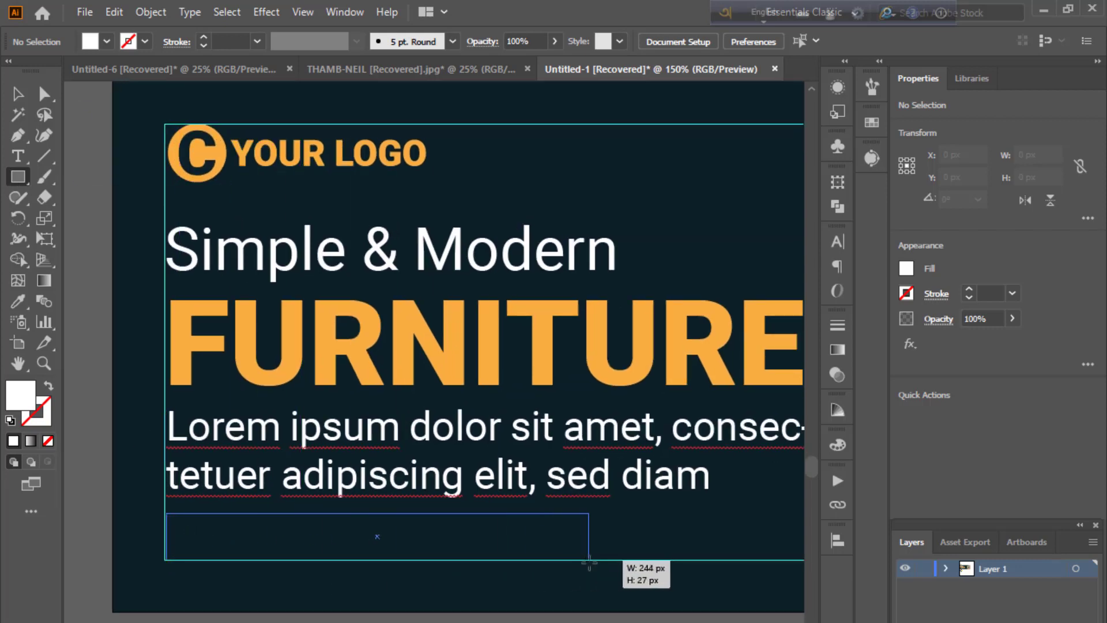
Fill the bar with FURNITURE's orange using the Eyedropper.
click(15, 293)
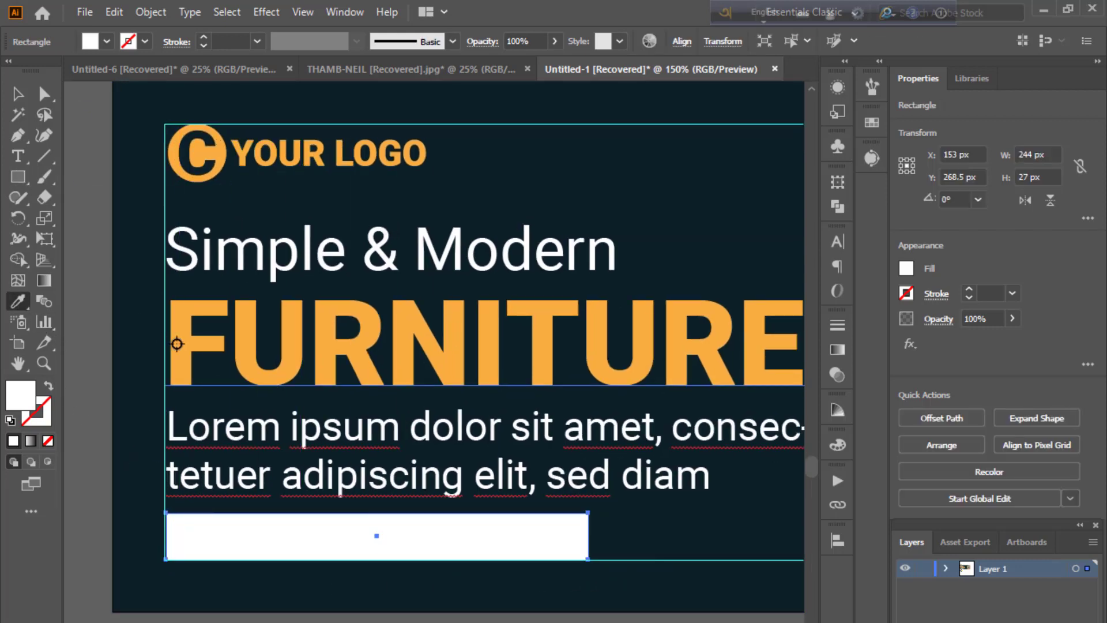
click(172, 340)
key(v)
click(78, 238)
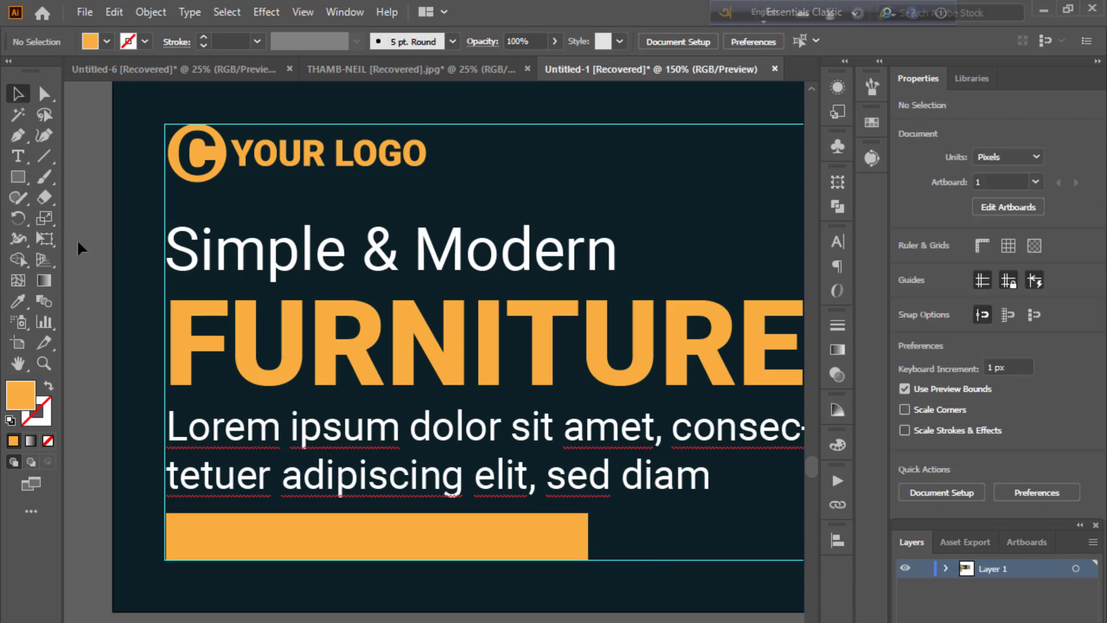
key(ctrl+minus)
key(ctrl+minus)
key(ctrl+minus)
key(ctrl+minus)
key(ctrl+plus)
key(ctrl+plus)
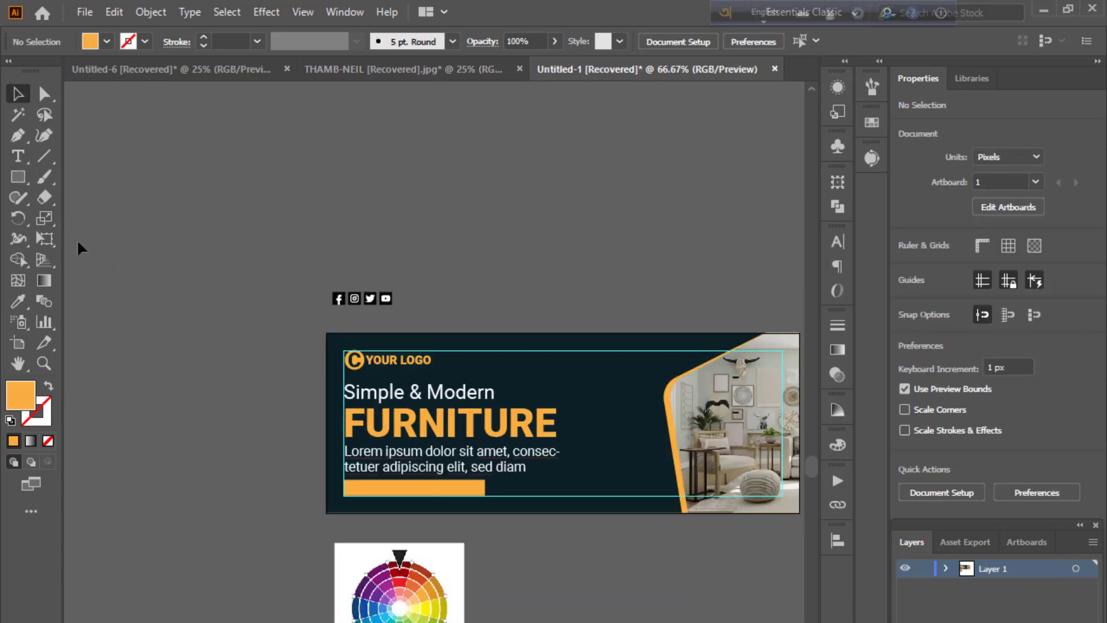
key(ctrl+plus)
key(ctrl+plus)
key(ctrl+plus)
Slant the bar's right end by pulling its bottom-right anchor left.
key(a)
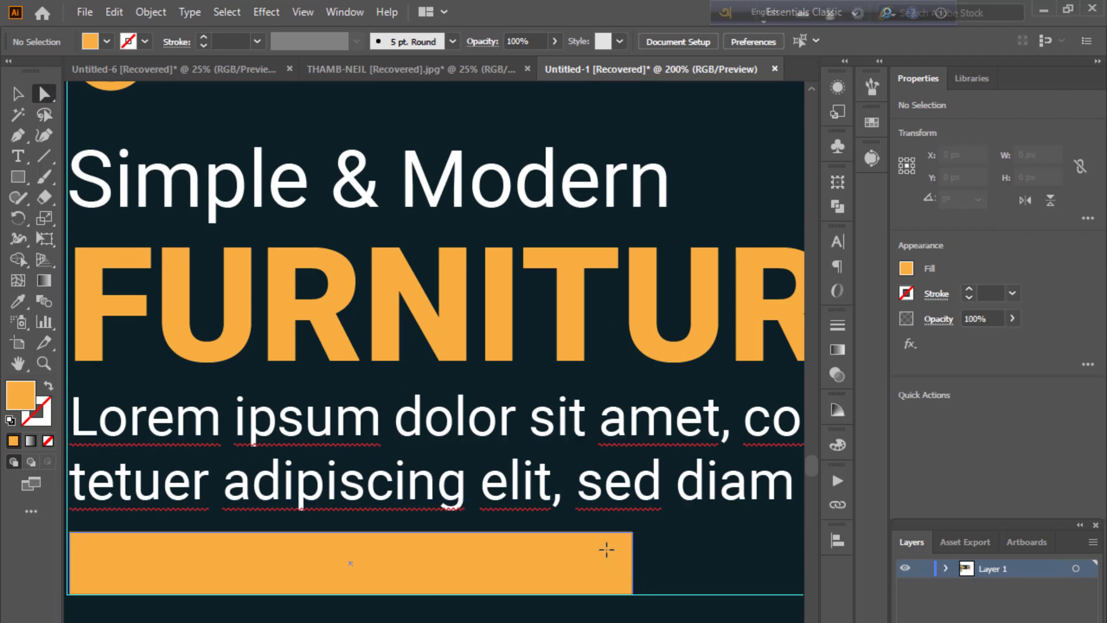
click(643, 538)
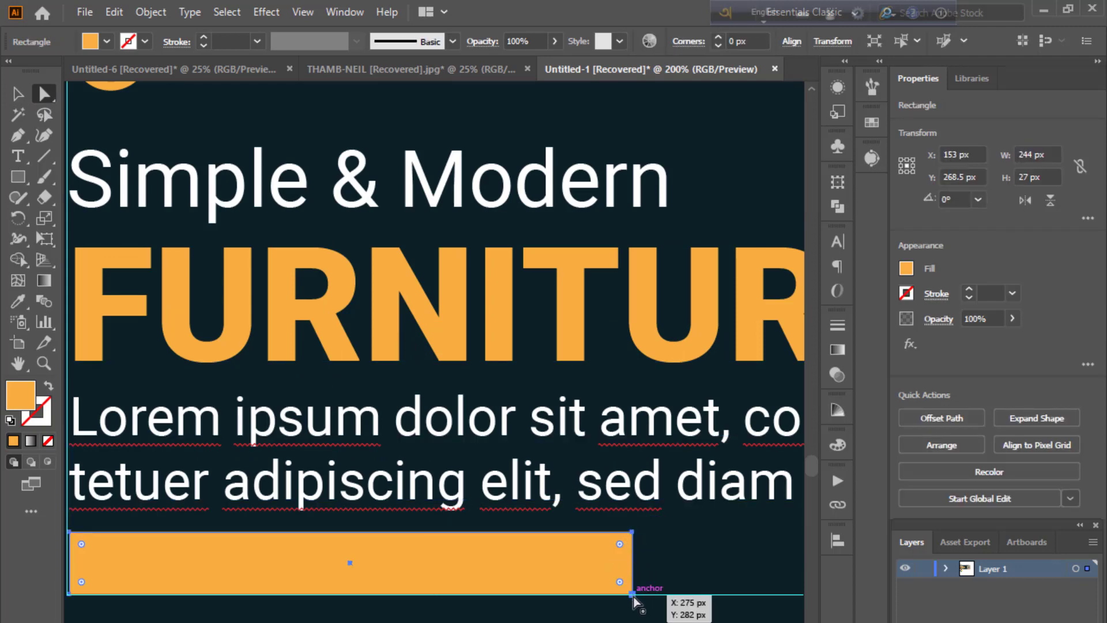
drag(633, 594, 600, 593)
key(ctrl+shift+a)
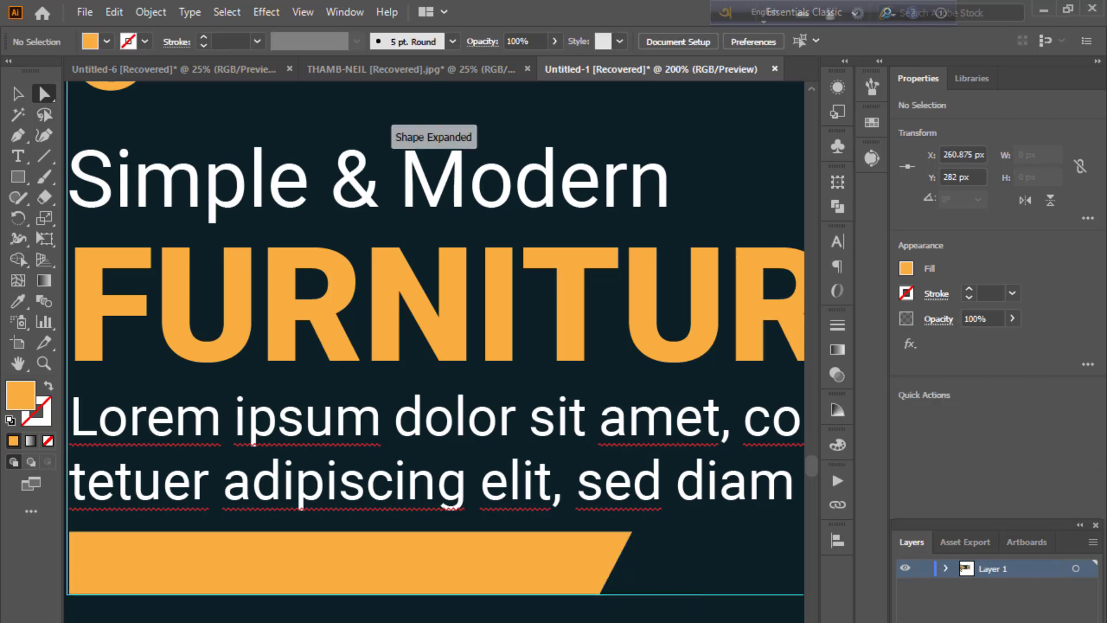
Slant the bar's left end by shifting its top-left anchor right.
drag(117, 570, 350, 585)
click(316, 555)
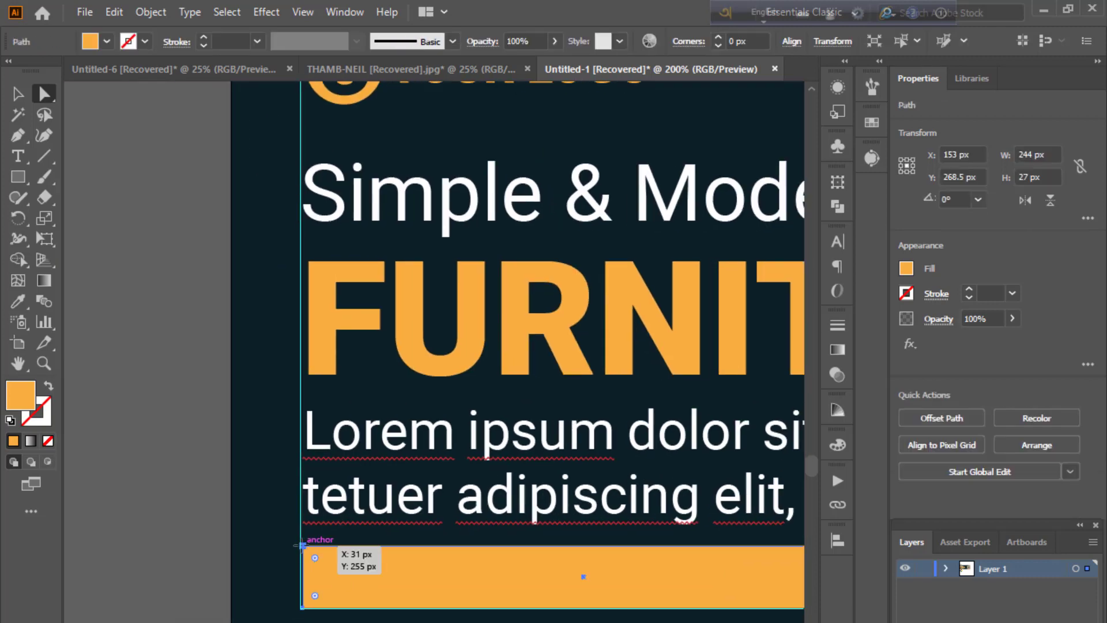
drag(302, 545, 341, 545)
key(ctrl+shift+a)
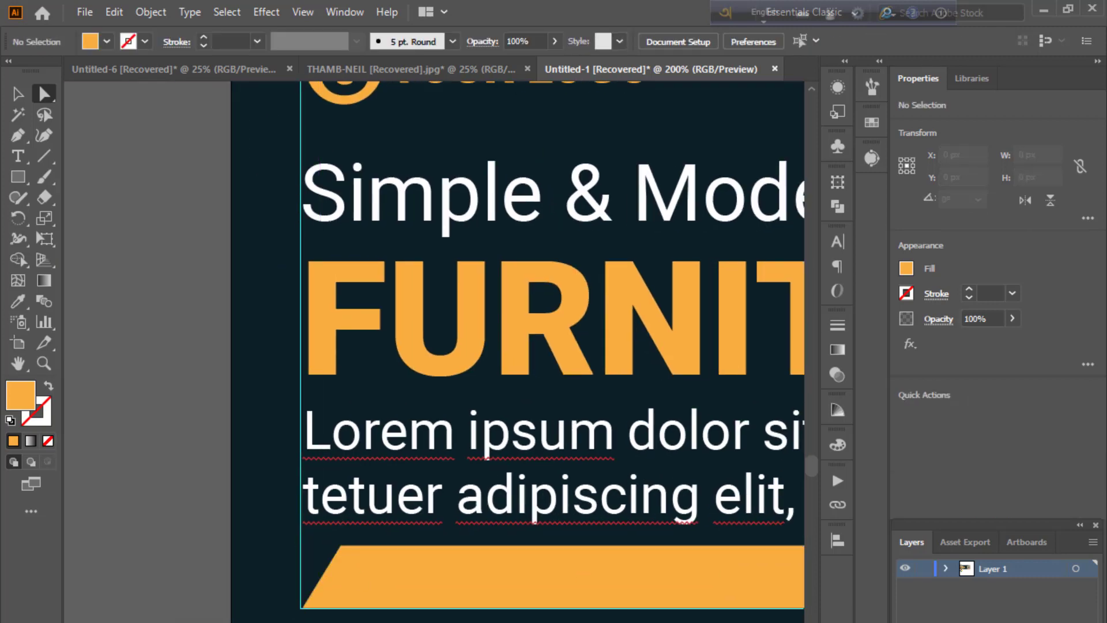
drag(519, 346, 282, 318)
key(ctrl+1)
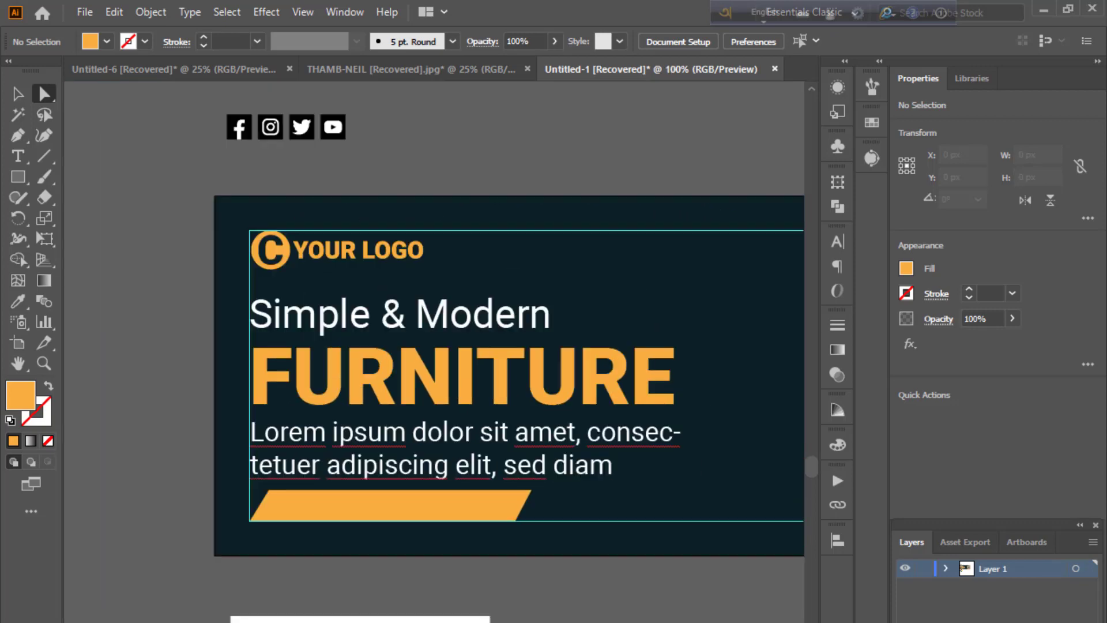
click(17, 93)
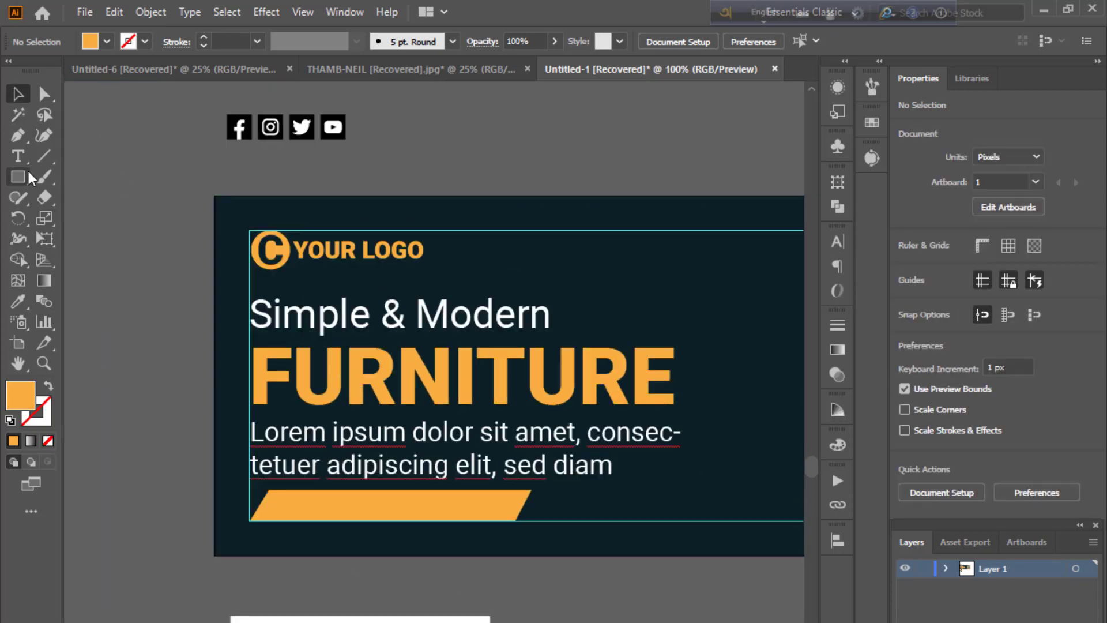
key(t)
click(321, 512)
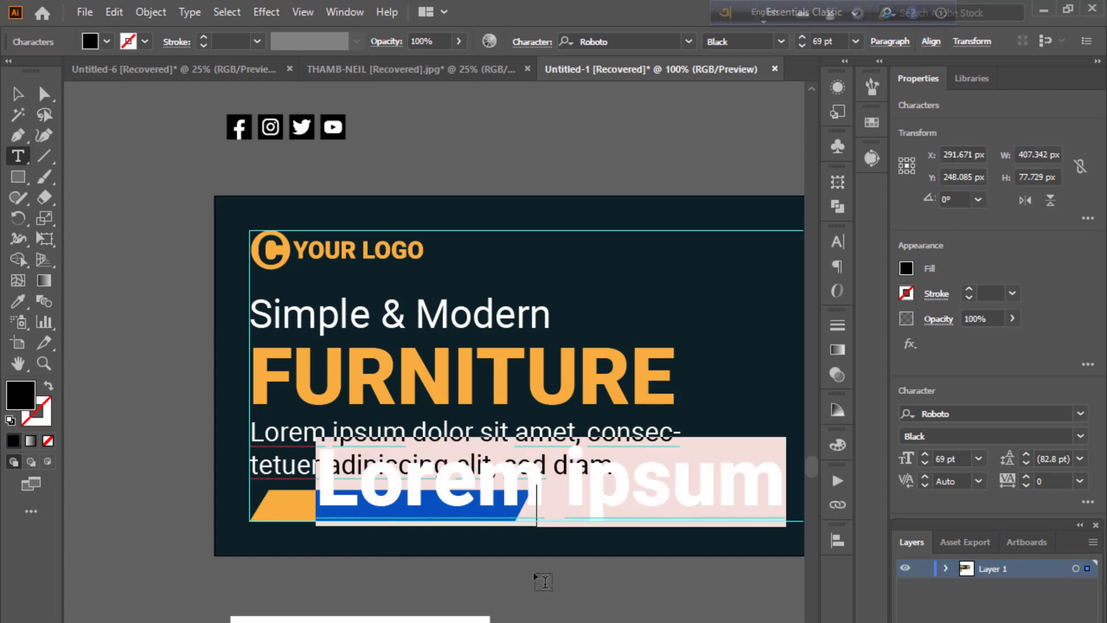
key(BackSpace)
click(978, 459)
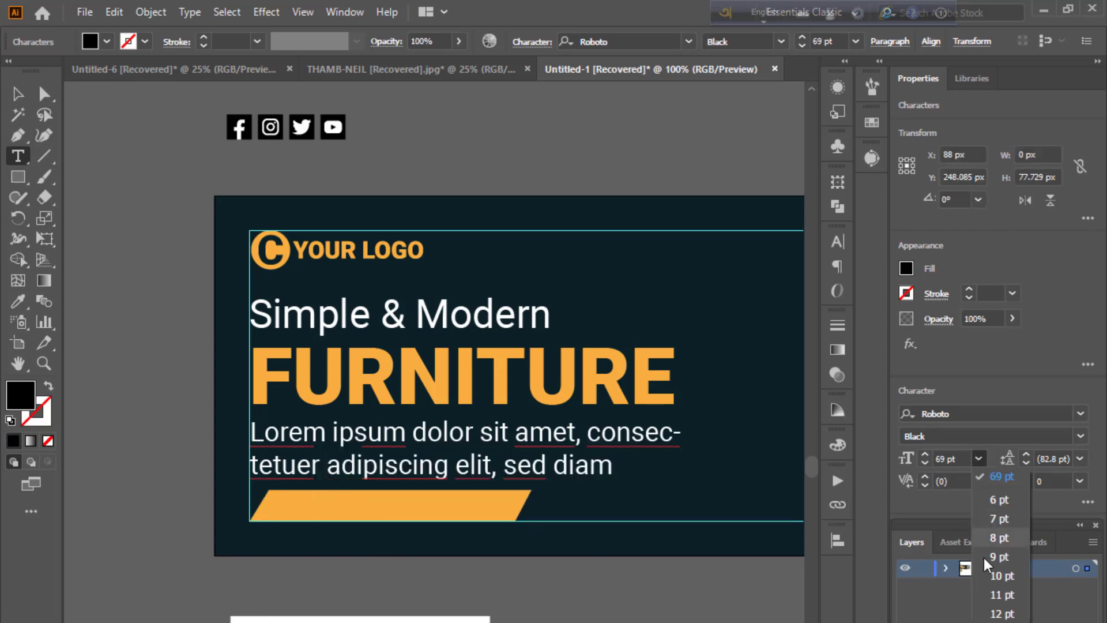
click(997, 595)
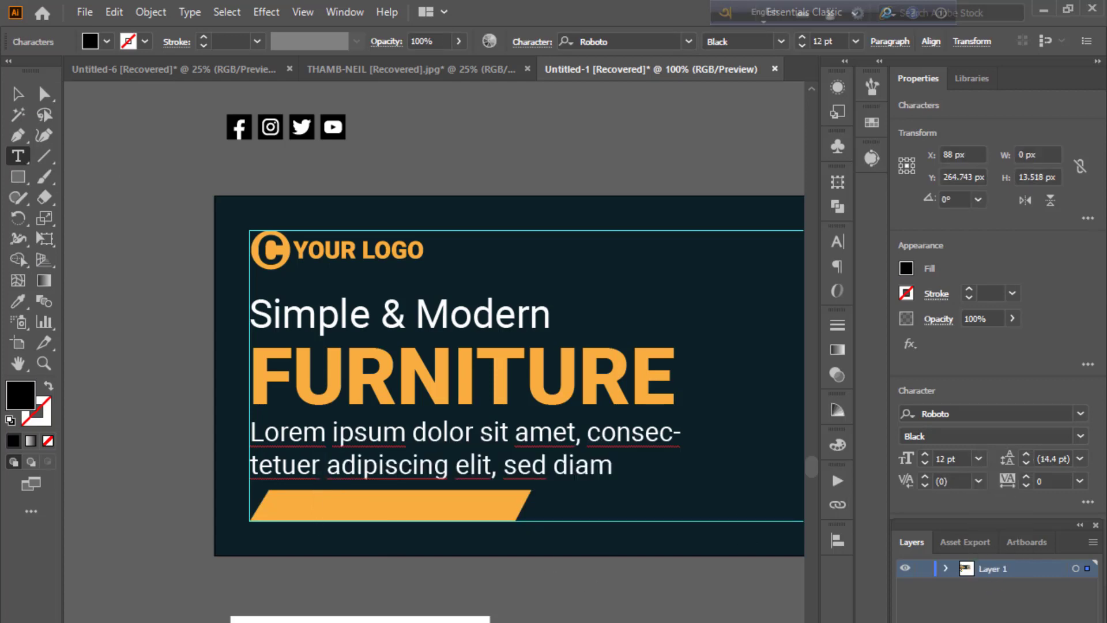
text(www.website.com)
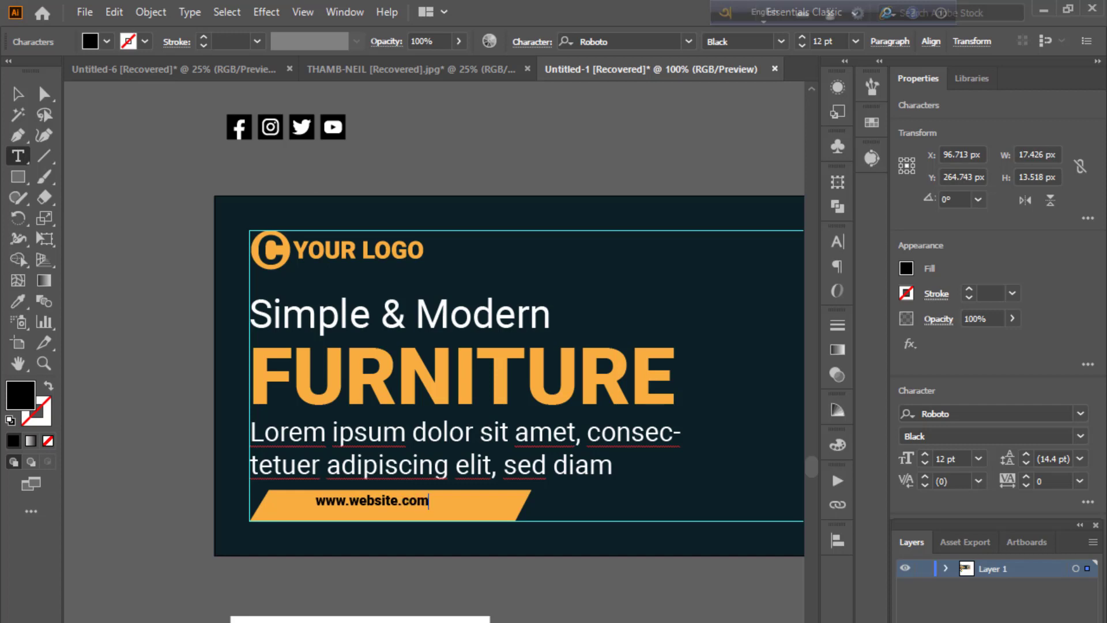
key(Escape)
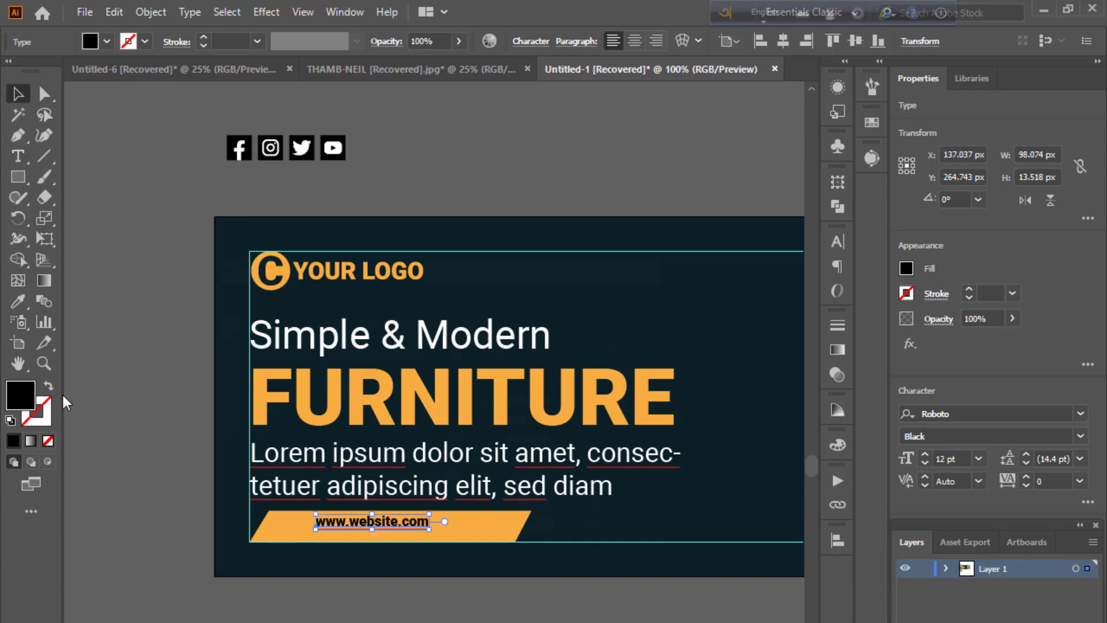
Make the website text white, enlarge it to about 21.57 pt and move it left.
double_click(21, 396)
text(ffffff)
click(615, 320)
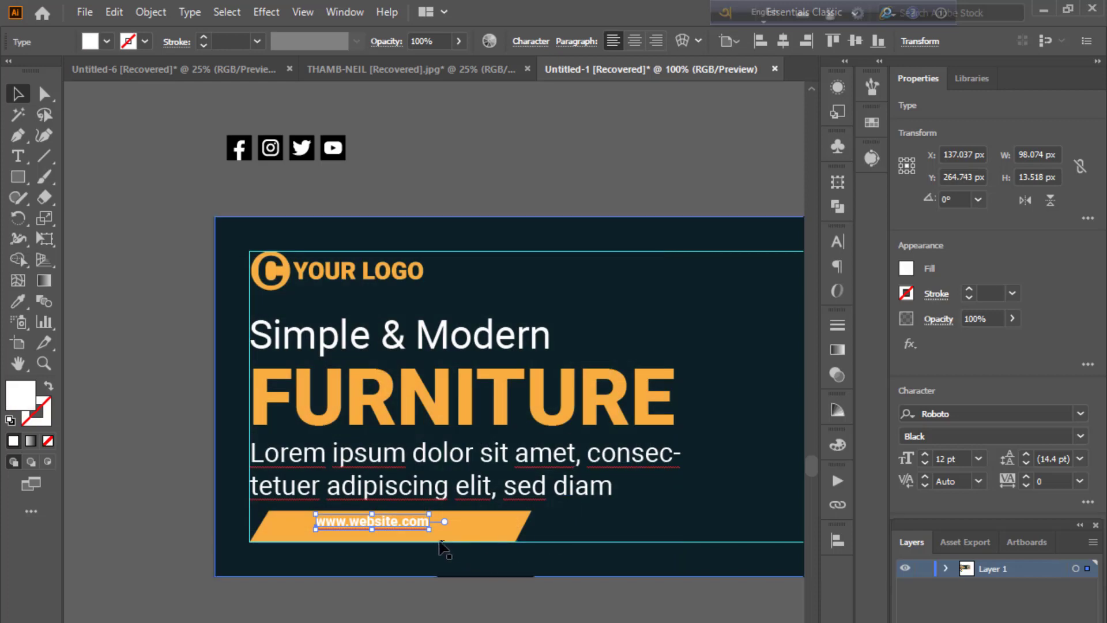
drag(429, 528, 518, 542)
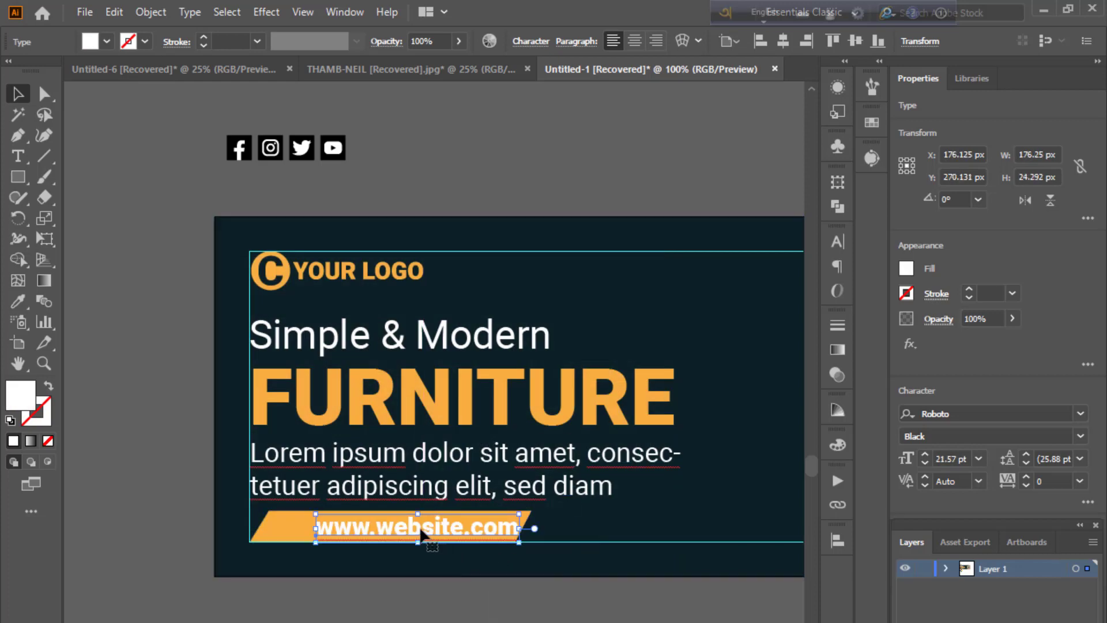
drag(409, 530, 376, 528)
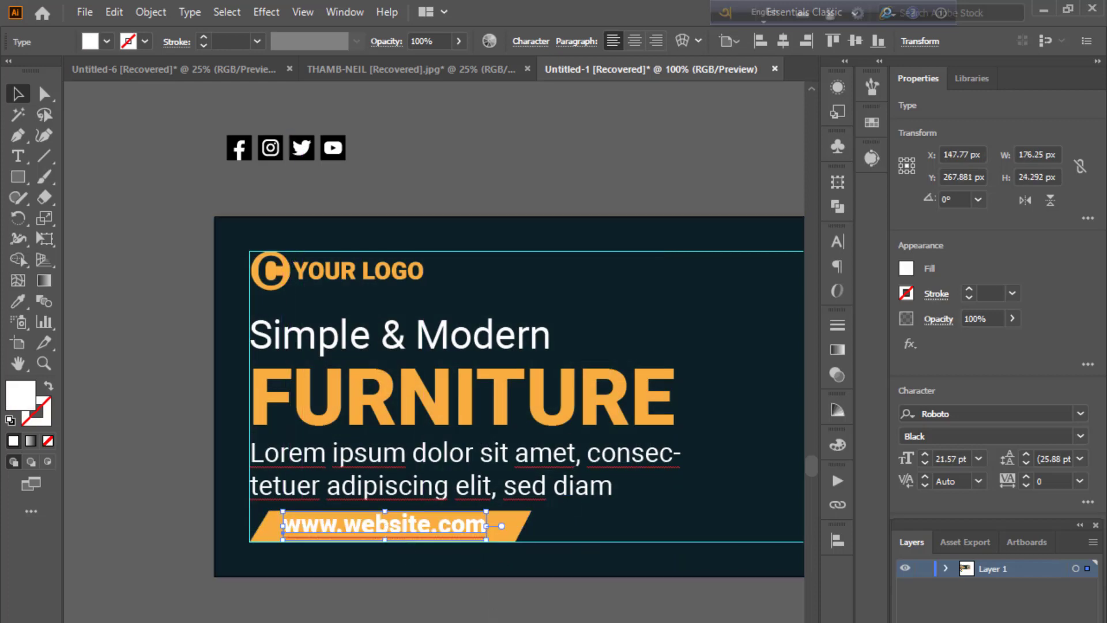
click(452, 563)
click(414, 517)
click(26, 304)
click(729, 322)
click(18, 93)
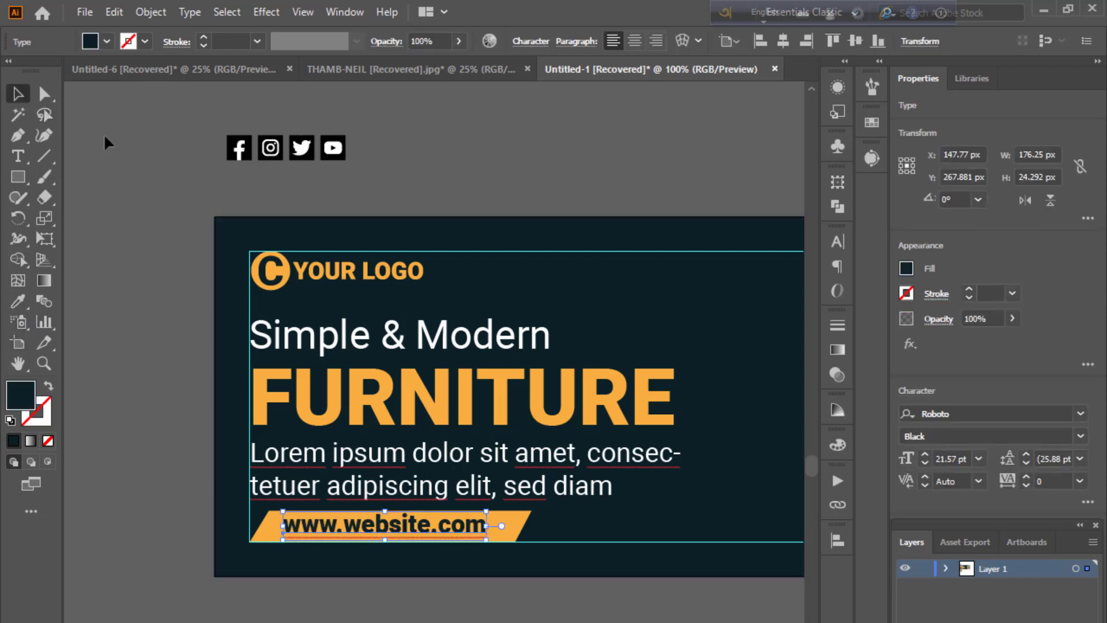
click(106, 133)
key(ctrl+minus)
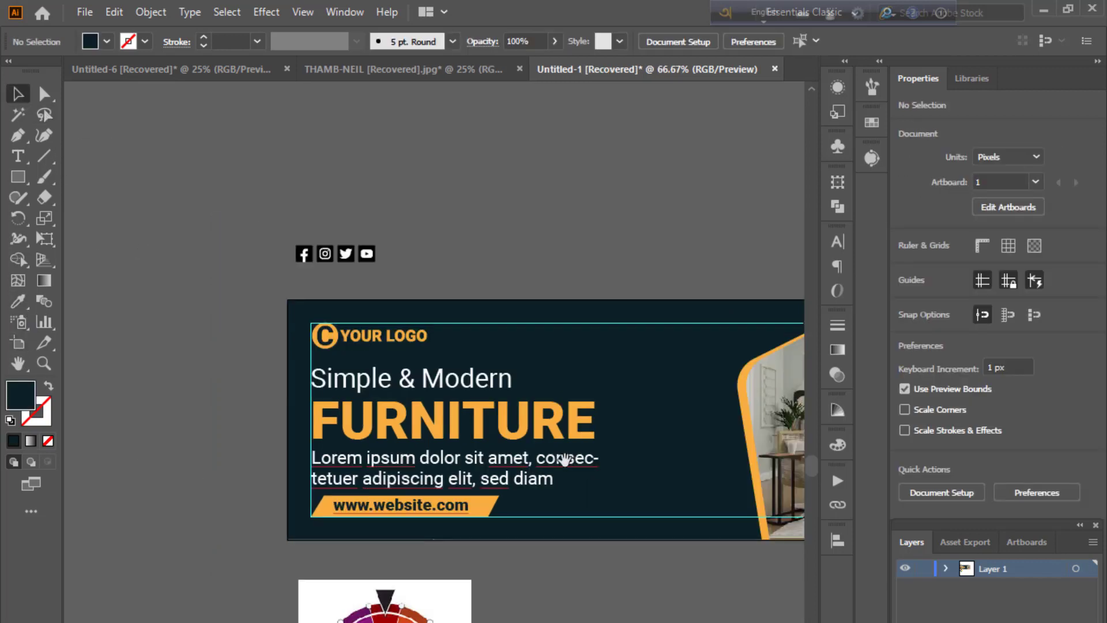
Move the Facebook, Instagram, Twitter and YouTube icons onto the banner's bottom-right corner.
mouse_move(564, 459)
mouse_down()
mouse_move(396, 459)
mouse_move(413, 451)
mouse_up()
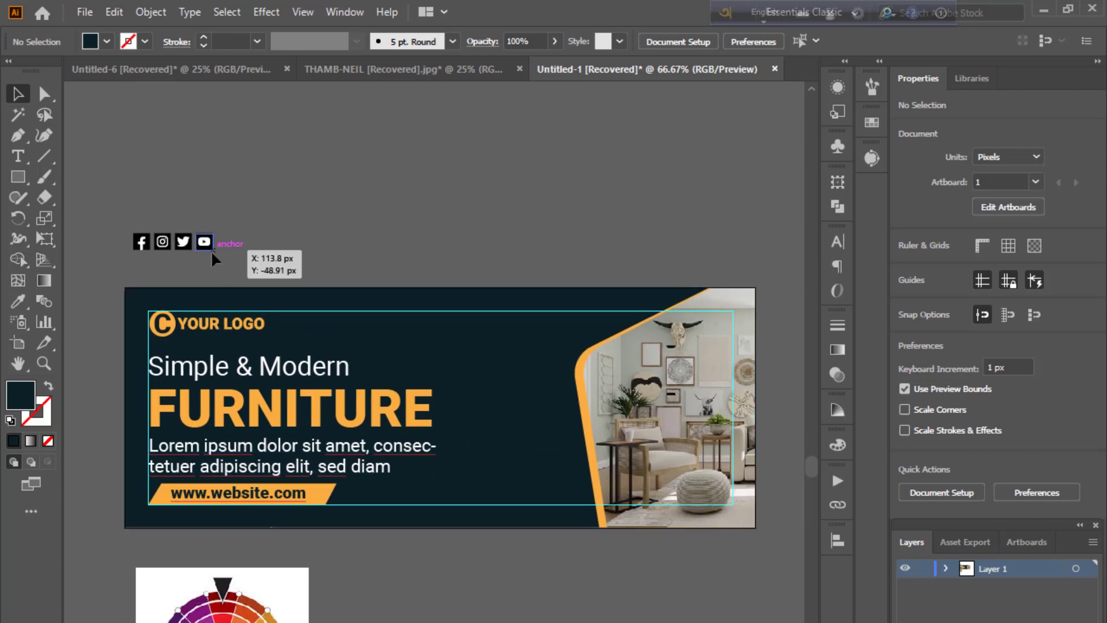
mouse_move(211, 248)
mouse_down()
mouse_move(596, 387)
mouse_move(764, 519)
mouse_up()
key(ctrl+shift+a)
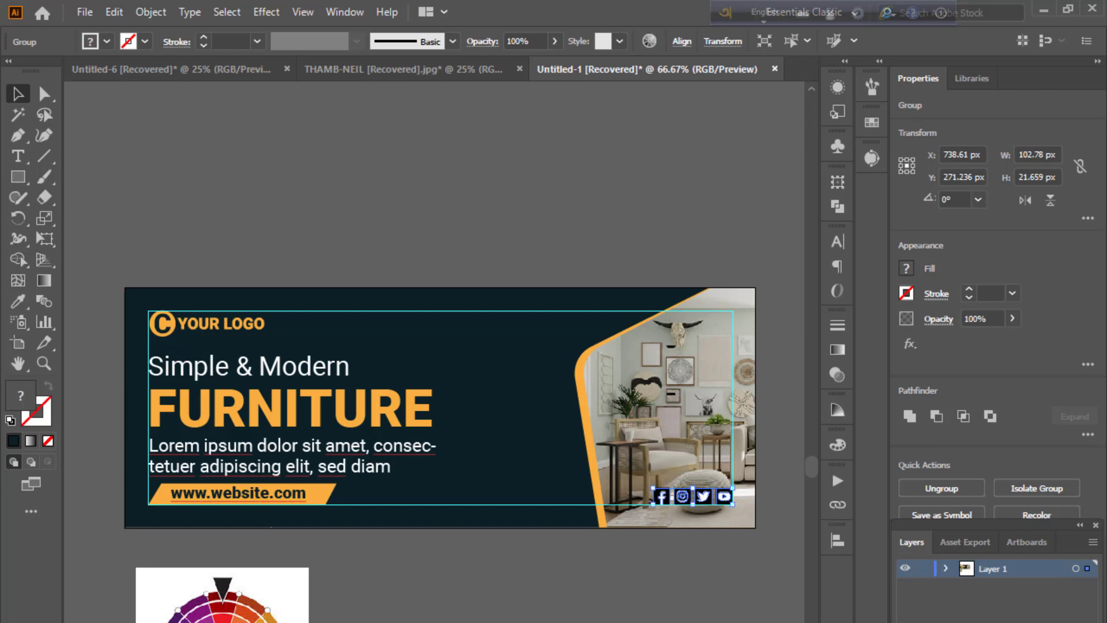
drag(572, 613, 586, 606)
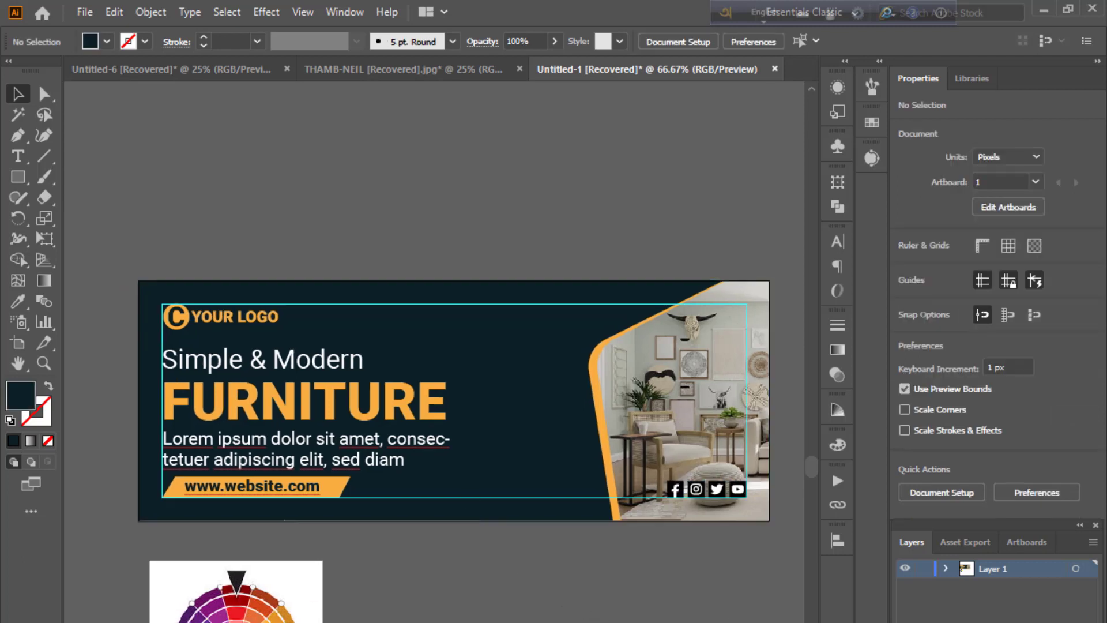